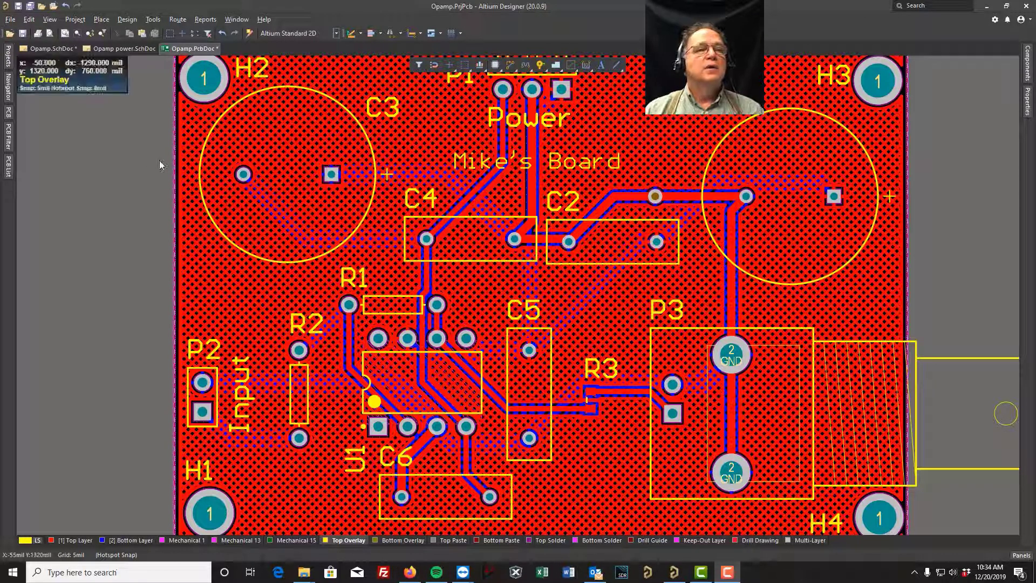
Step: Select all resistors in the Opamp.SchDoc schematic with Find Similar Objects from R2, matching the same Description and enabling Select Matching
click(53, 47)
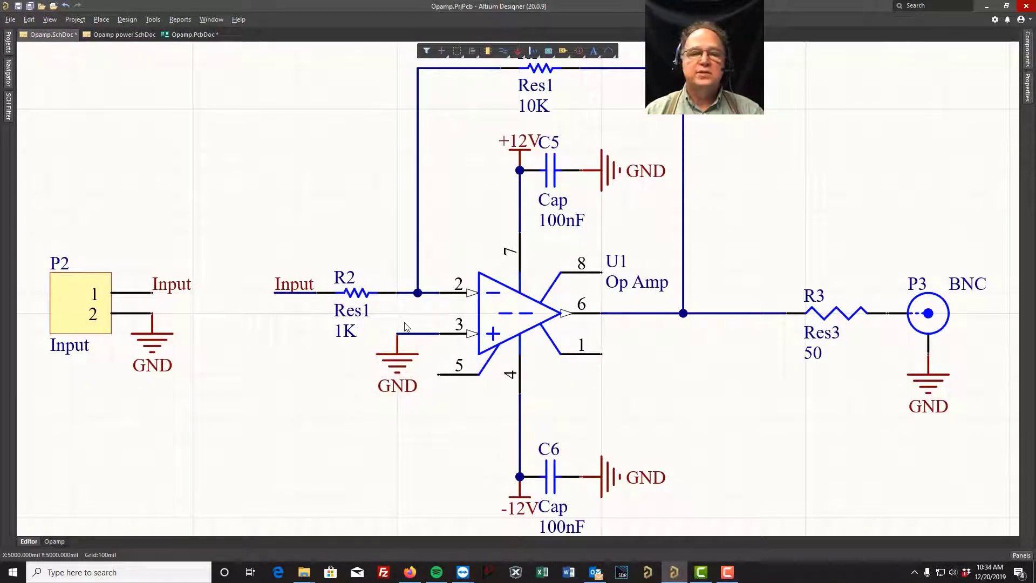
right_click(357, 291)
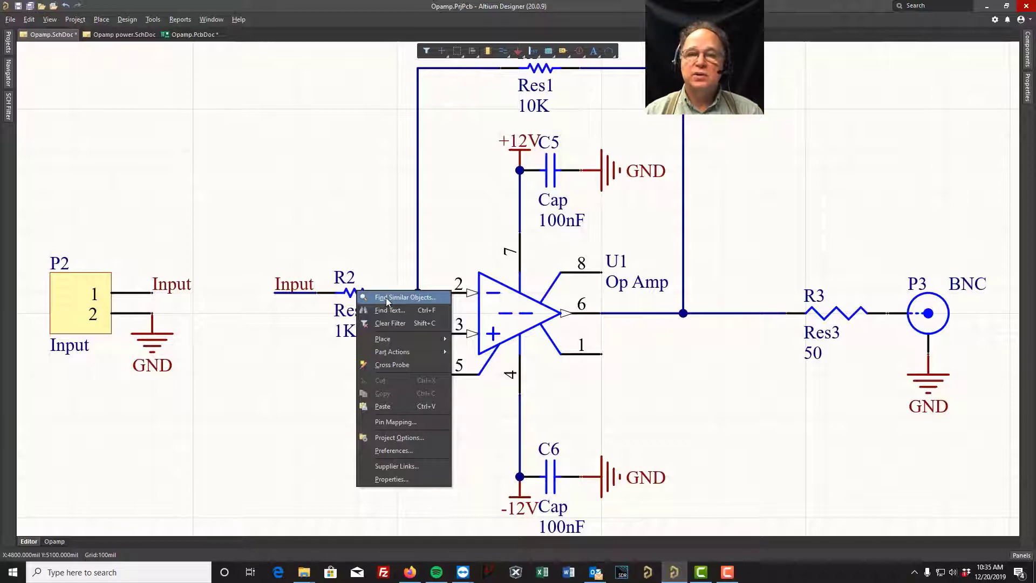
click(395, 298)
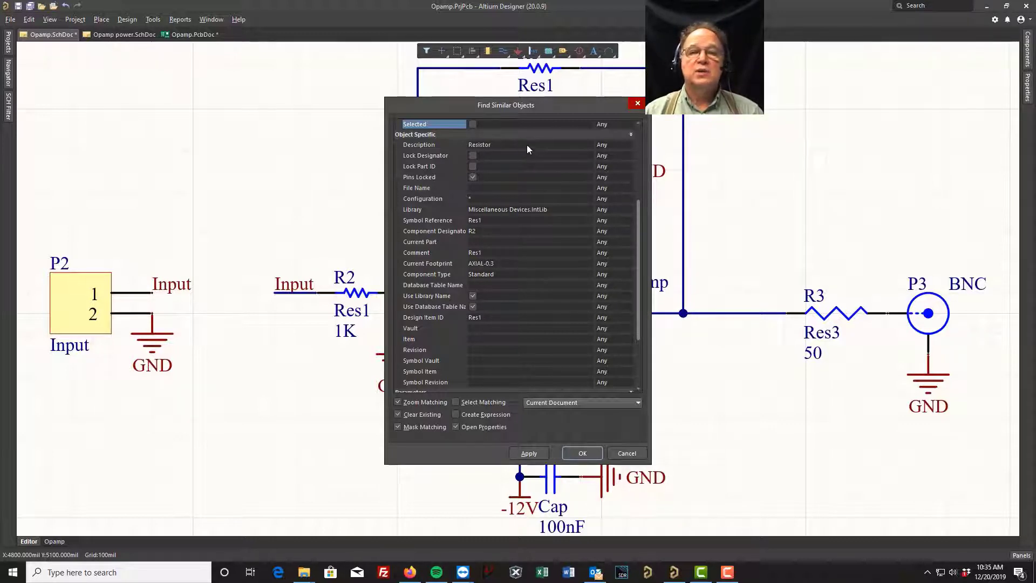
click(626, 145)
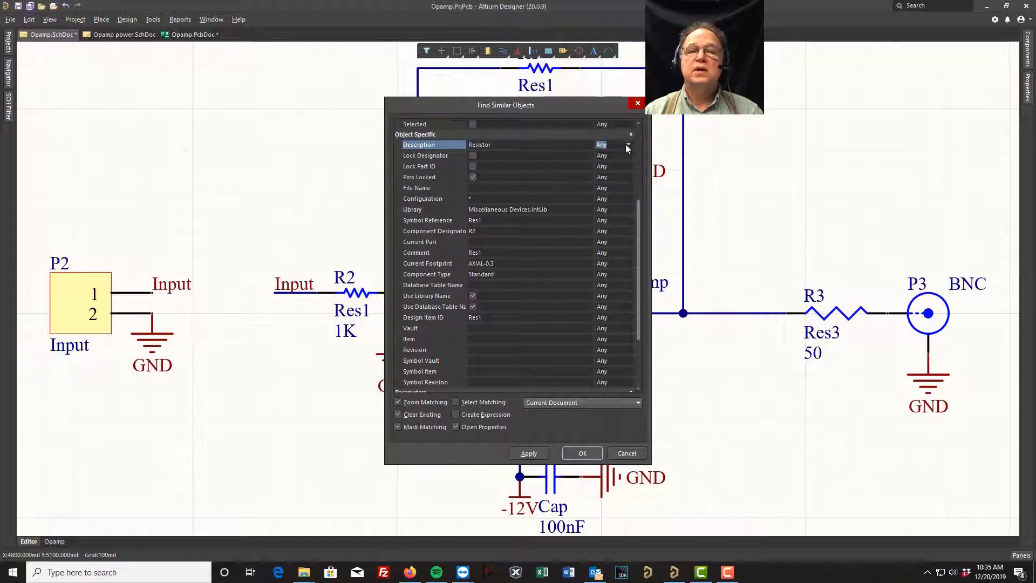
click(624, 144)
click(629, 145)
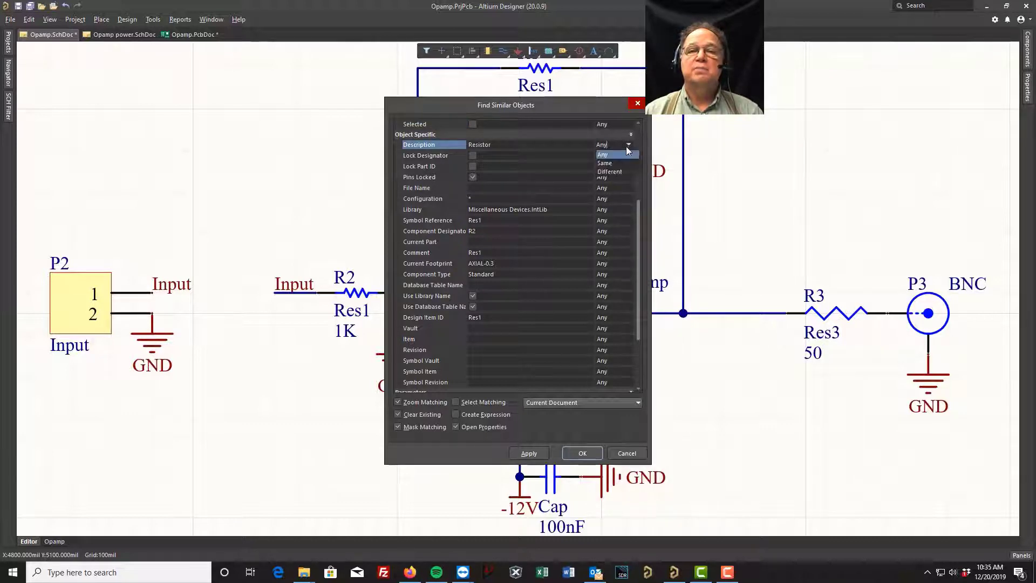
click(613, 163)
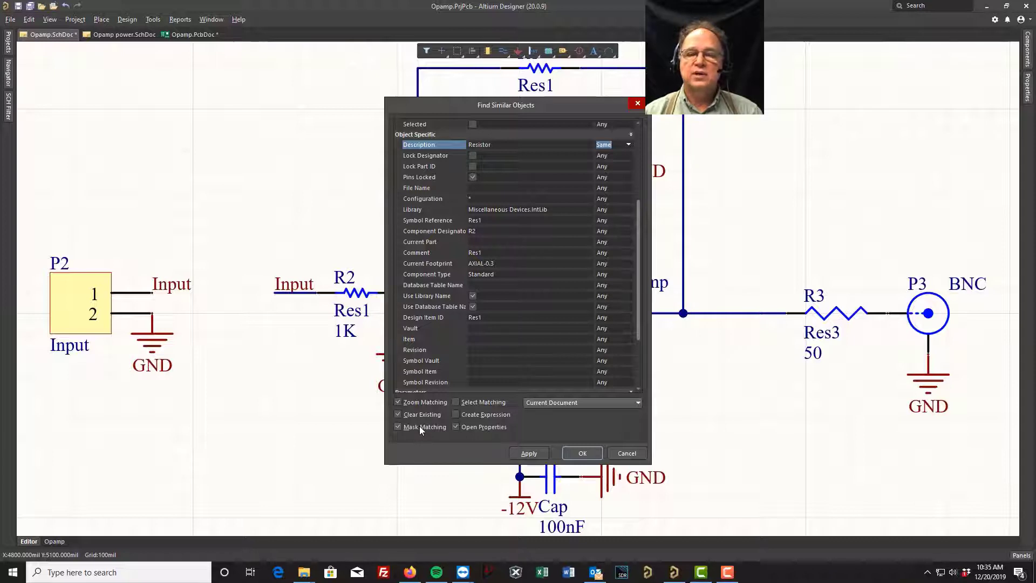
click(456, 402)
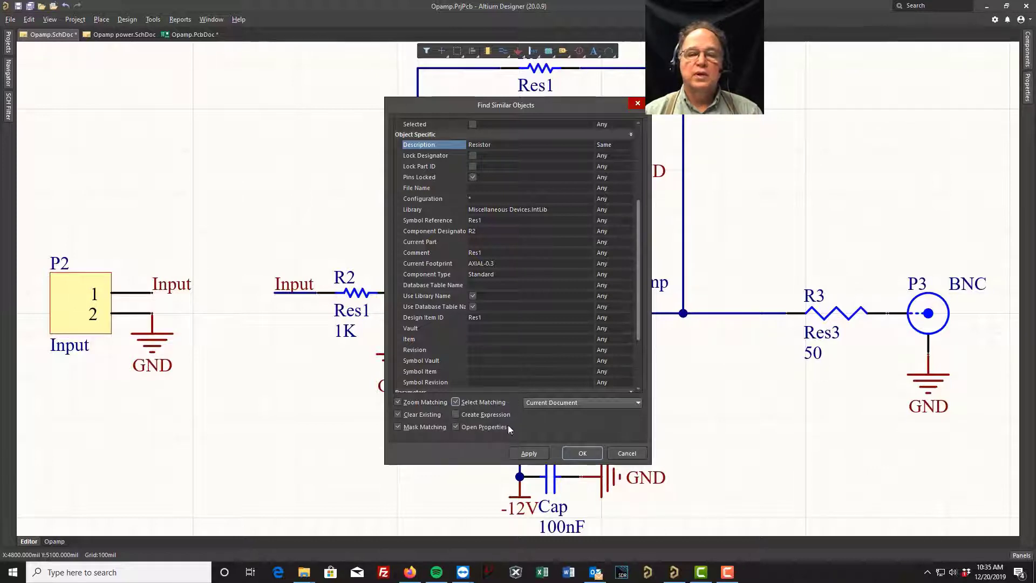
click(529, 454)
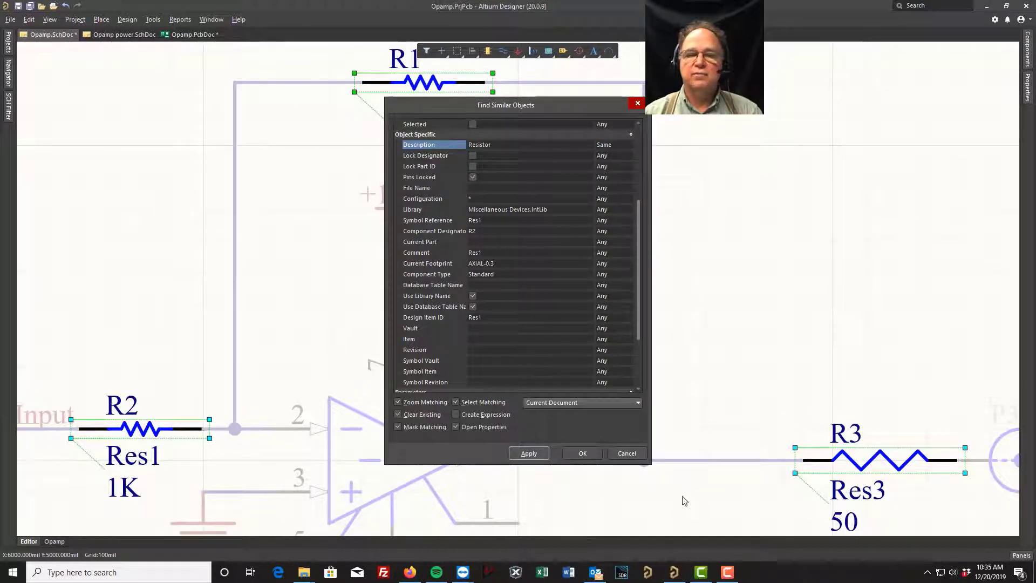
click(582, 454)
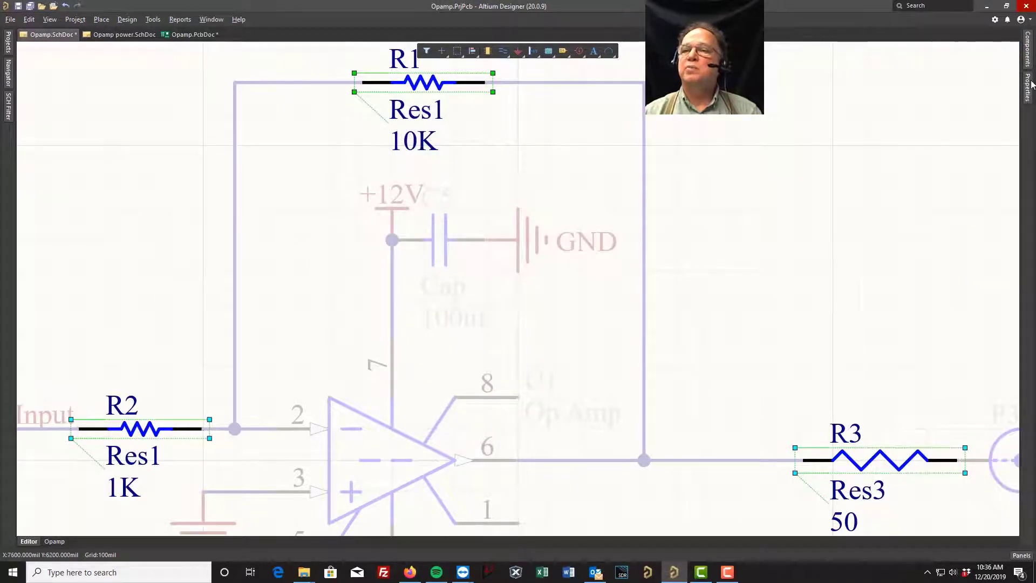
Step: Hide the comment text of the selected resistors and clear the filter
mouse_move(1028, 91)
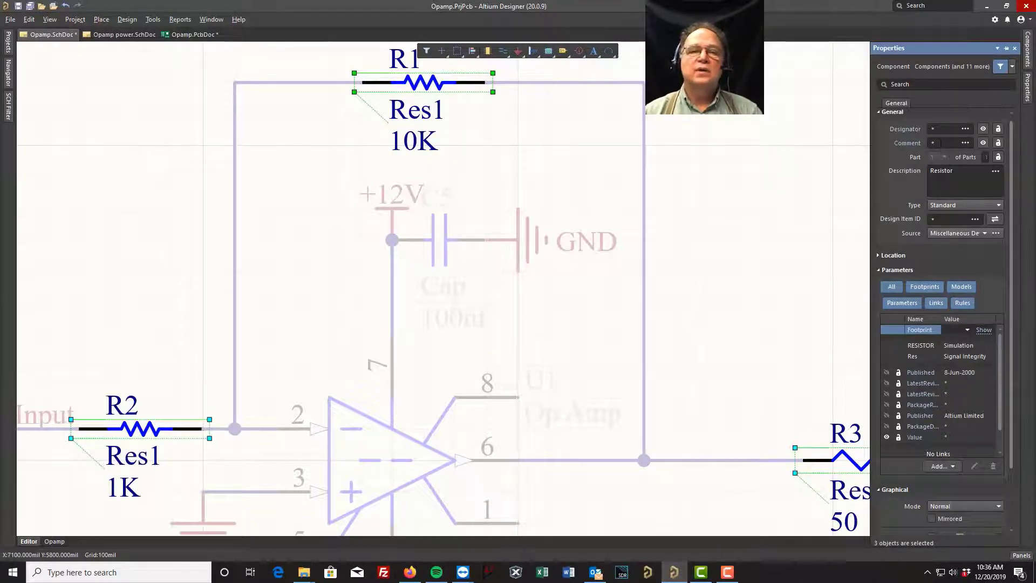
click(939, 143)
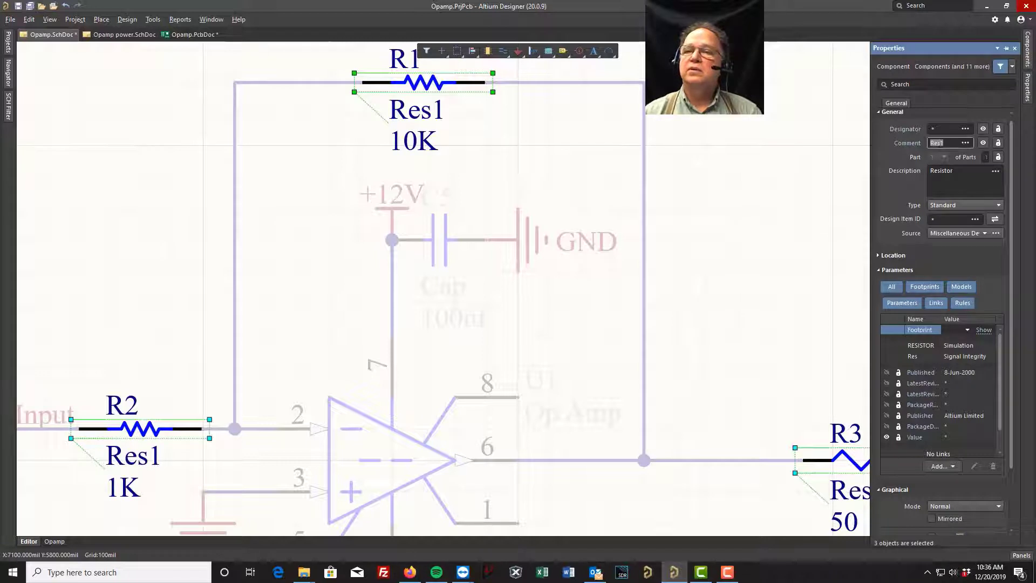
click(983, 143)
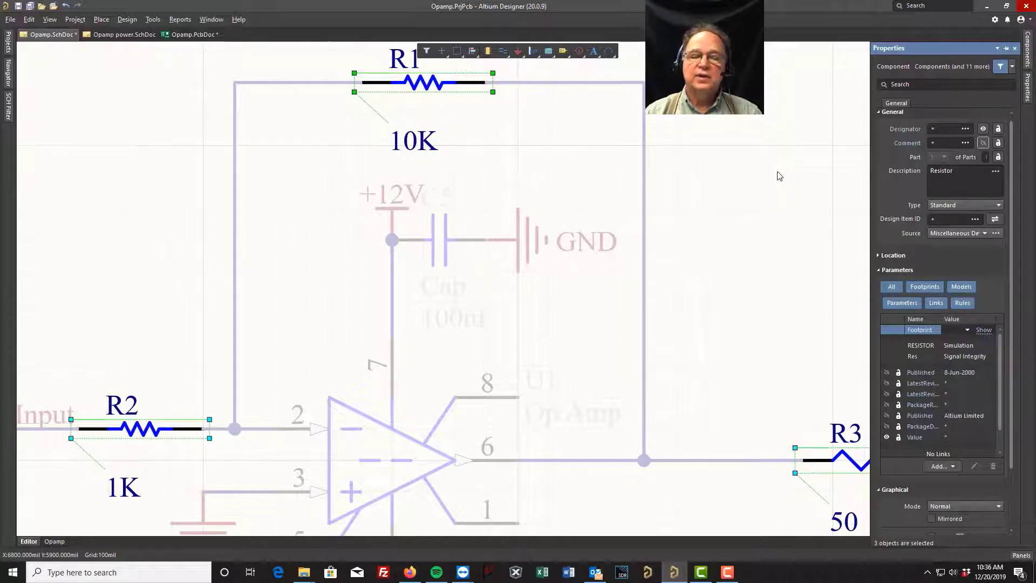
right_click(724, 196)
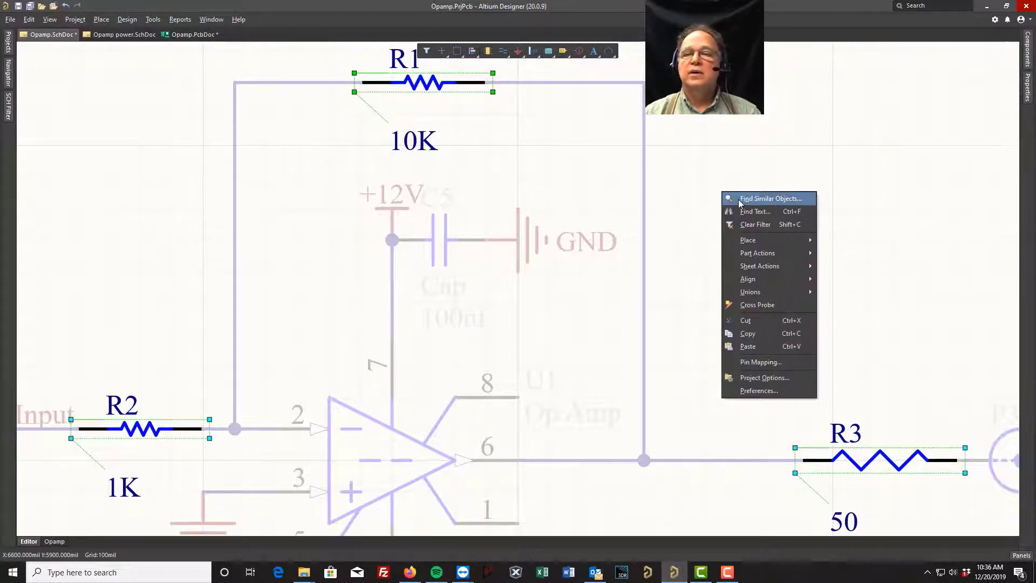
click(756, 225)
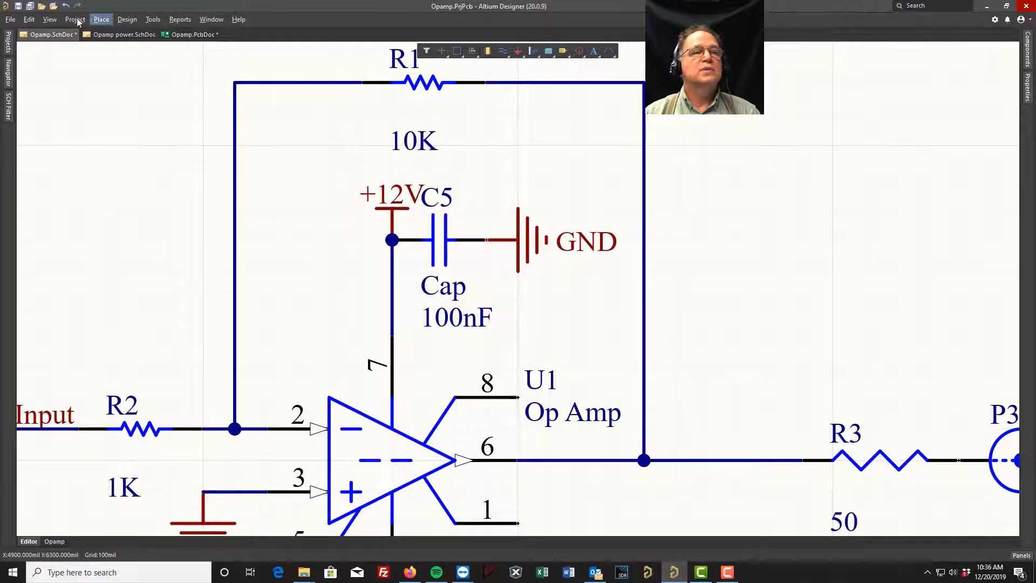
Step: Save the Opamp.SchDoc schematic
click(19, 8)
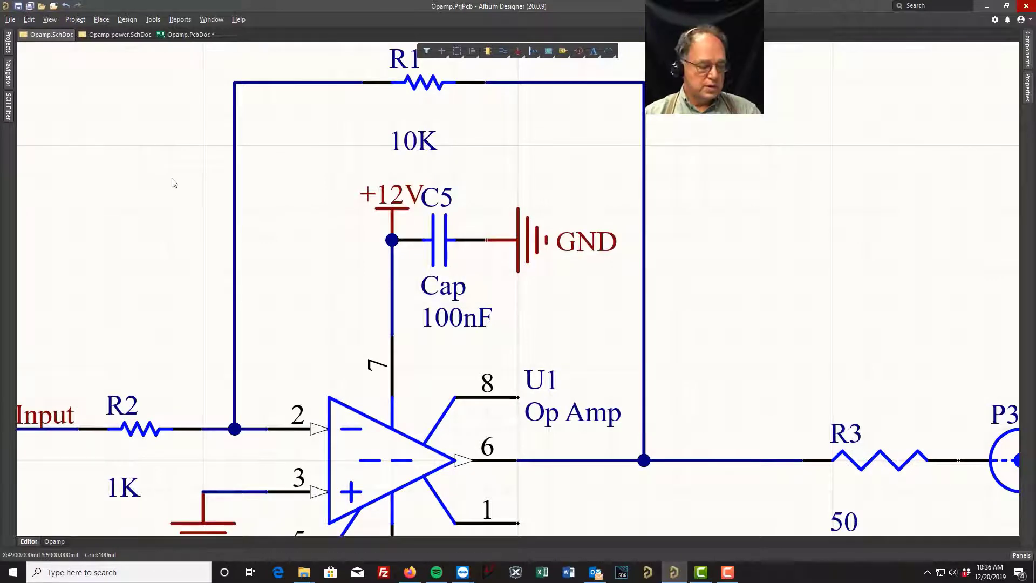
ctrl+scroll(185, 189, down, 2)
ctrl+scroll(157, 191, down, 3)
ctrl+scroll(193, 189, up, 2)
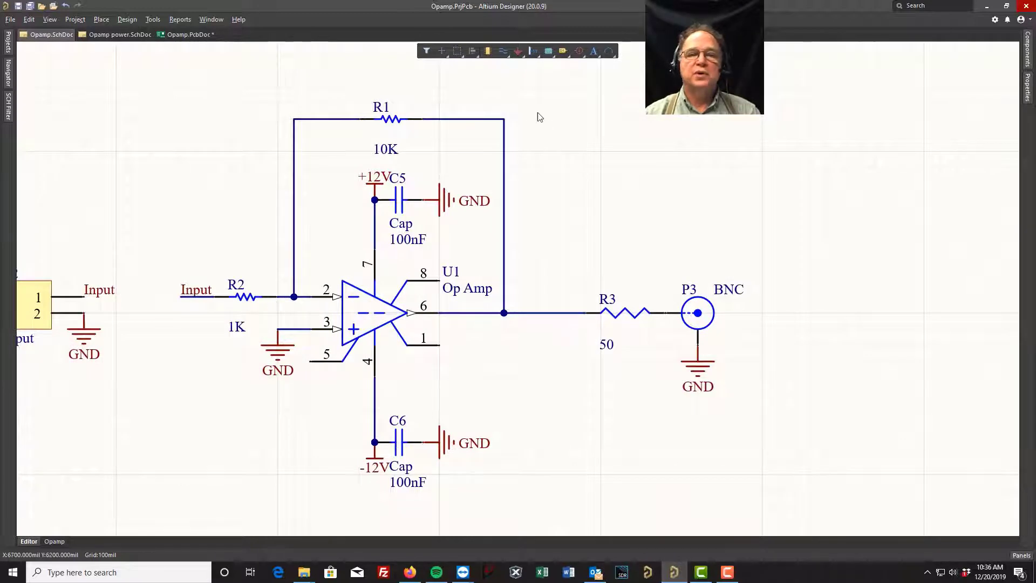
Step: Select all component designators in Opamp.PcbDoc with Find Similar Objects from the P3 designator, setting String Type to Same
click(184, 34)
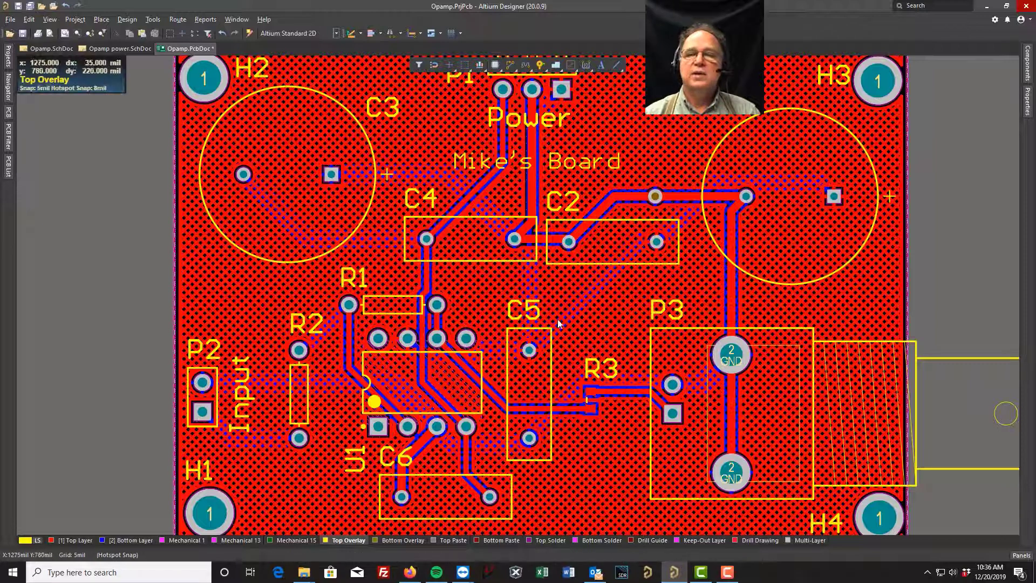
click(656, 314)
right_click(657, 314)
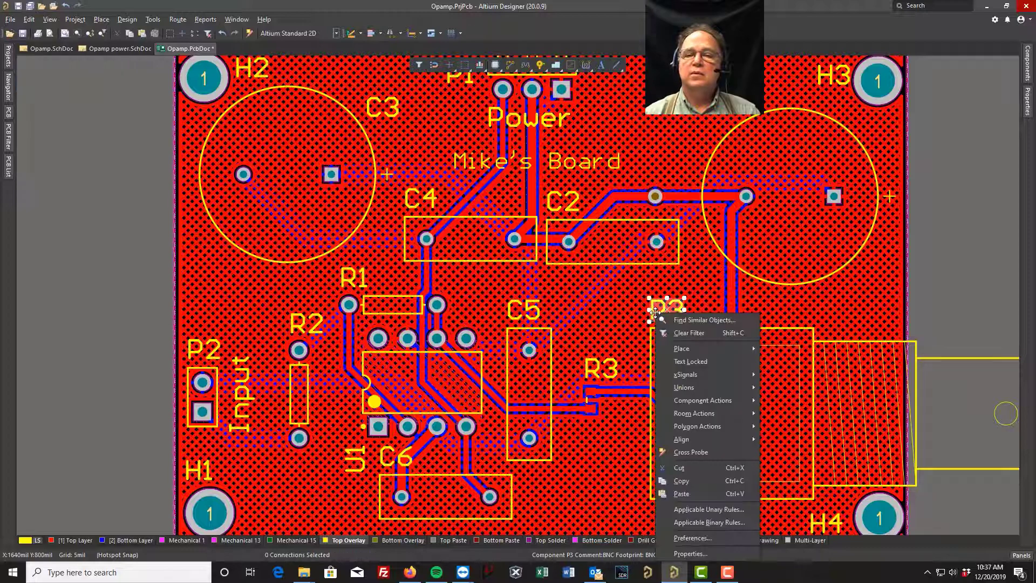
click(700, 321)
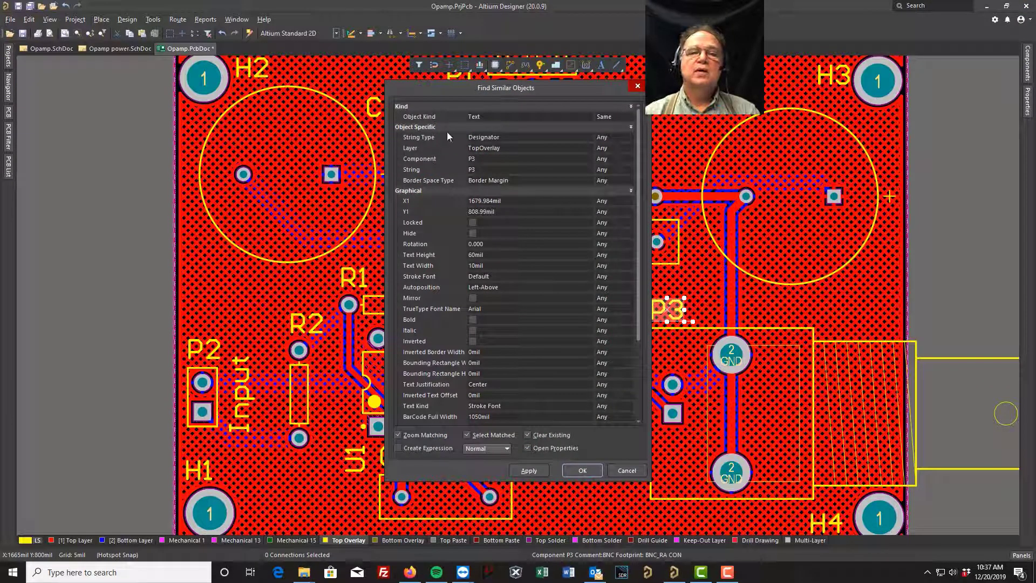
click(614, 137)
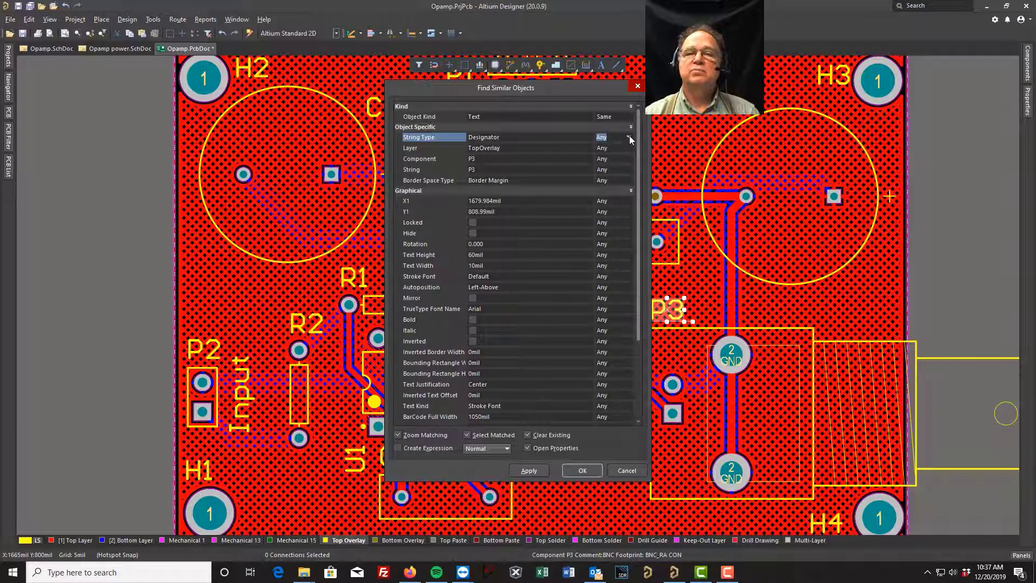
click(629, 136)
click(605, 156)
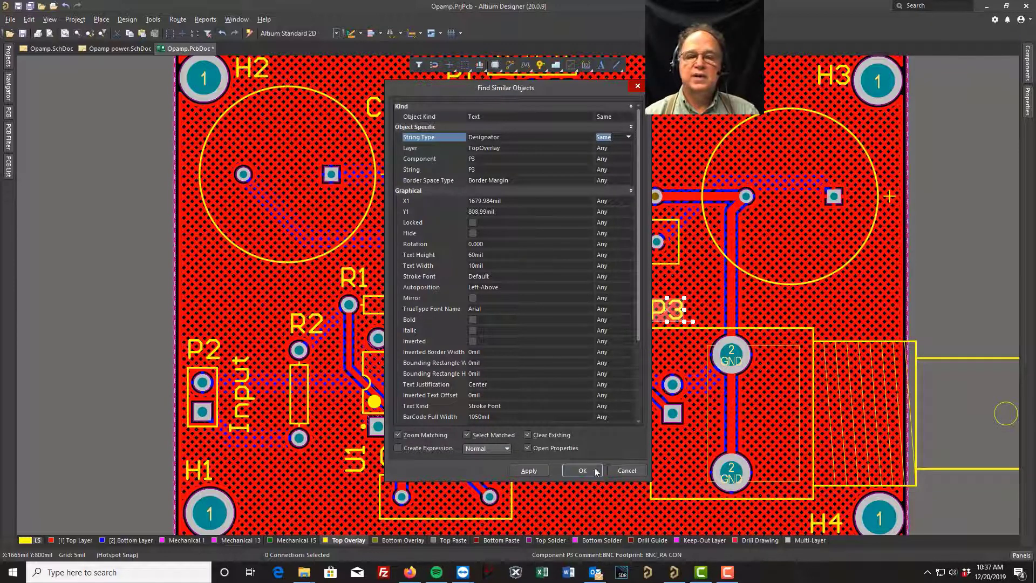
click(527, 470)
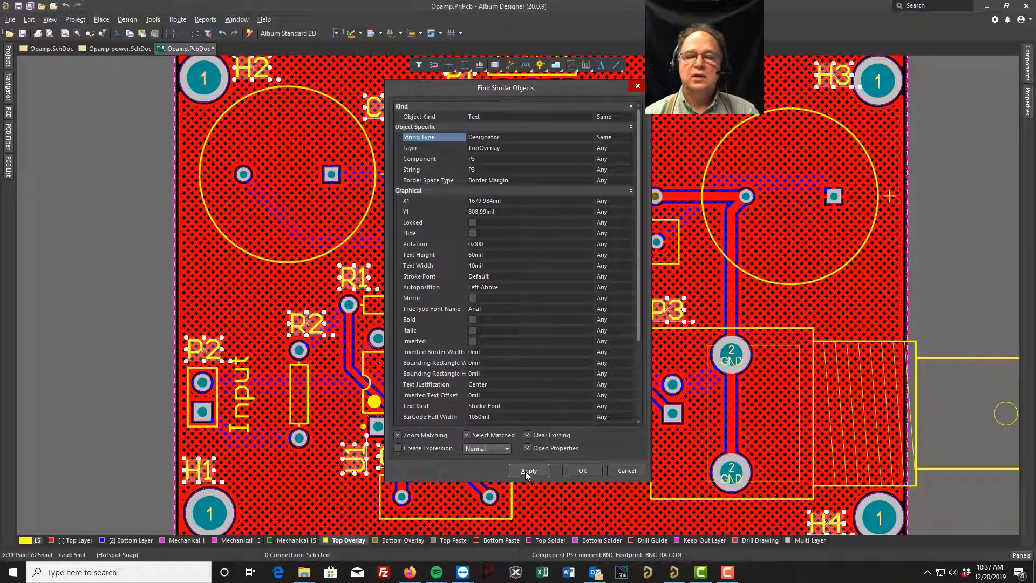
click(581, 470)
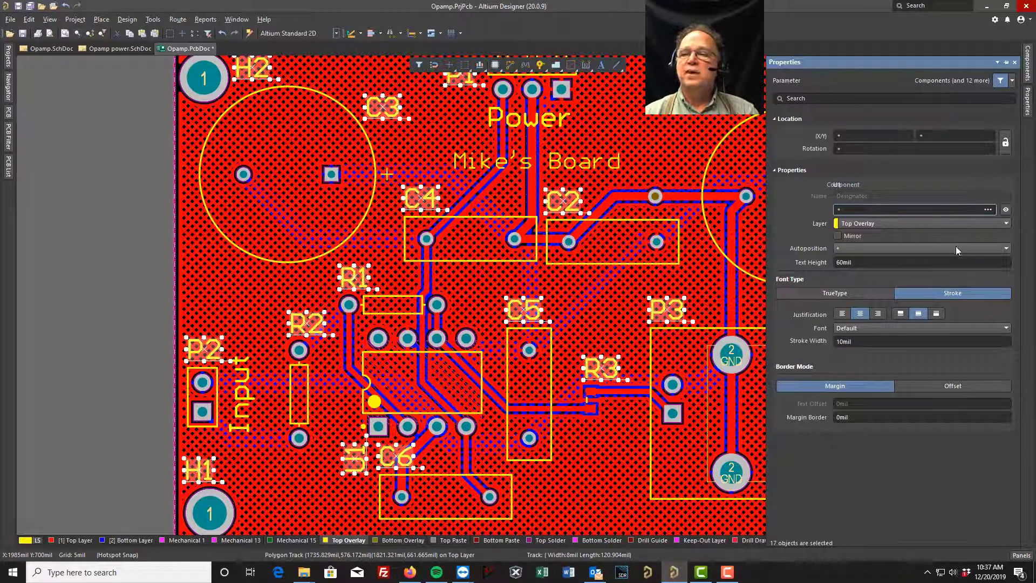
Step: Set the selected designators' text height to 40 mil and stroke width to 7 mil, and clear the selection filter
click(877, 264)
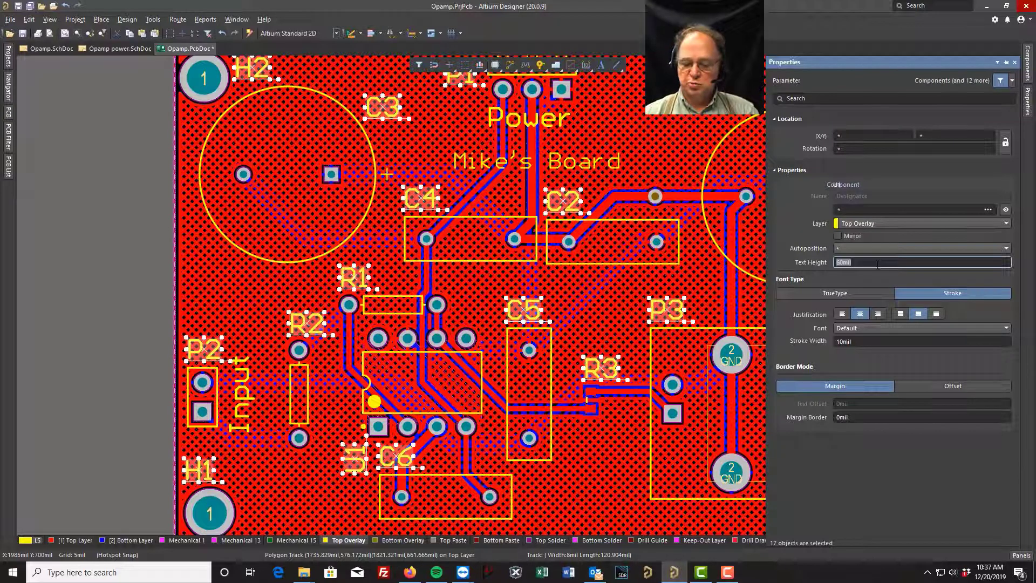
text(40)
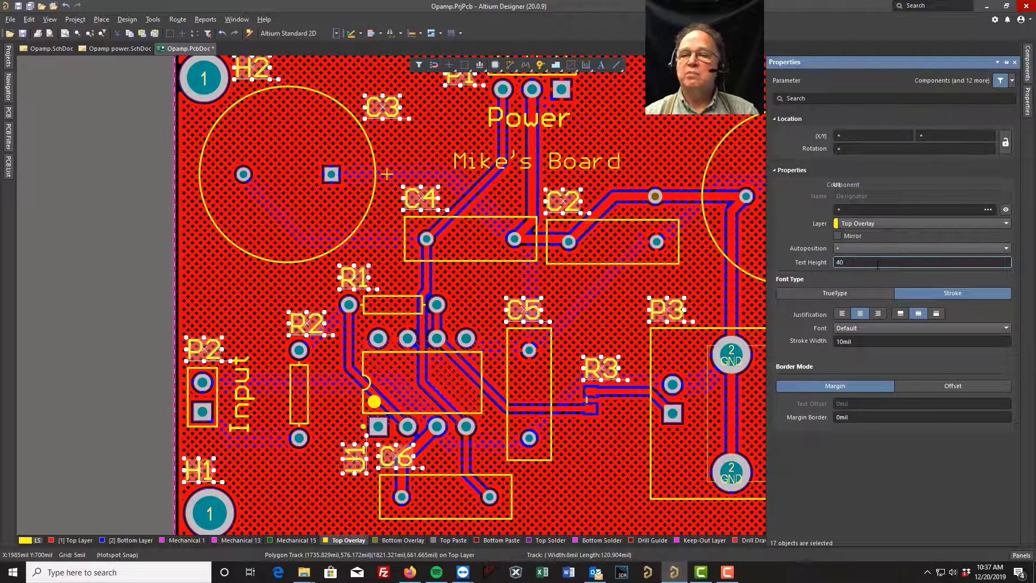
click(849, 342)
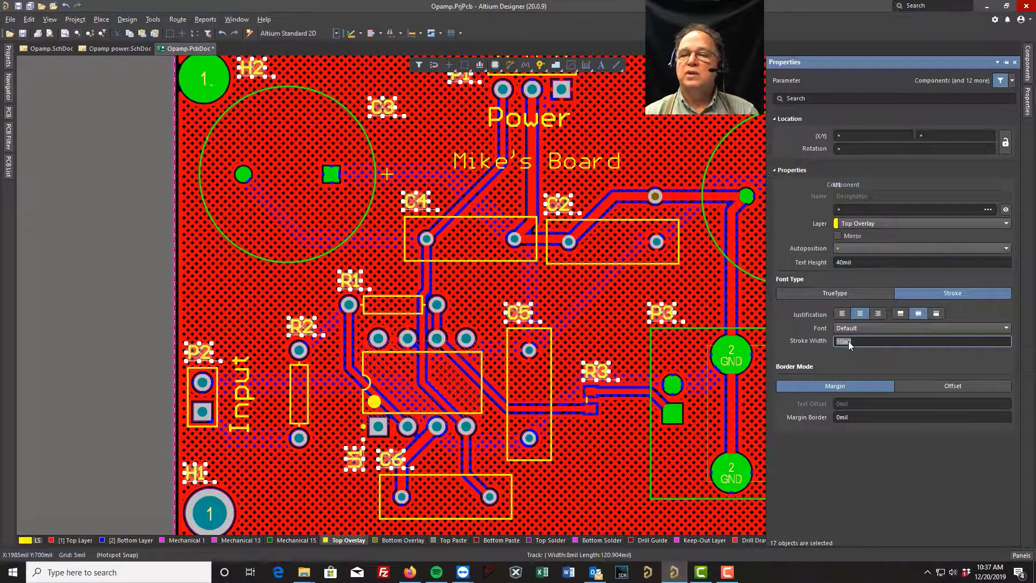
text(7)
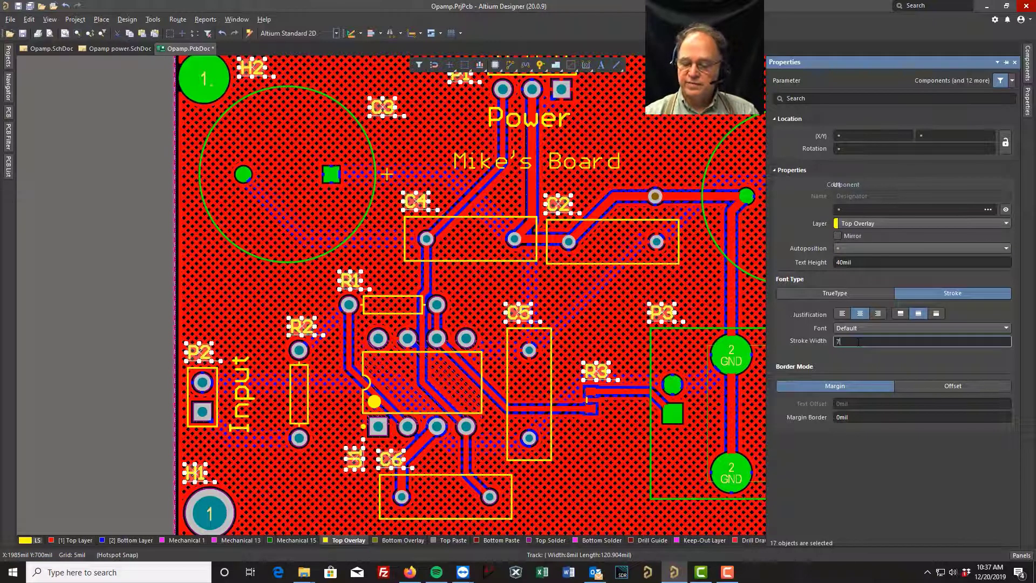
key(Return)
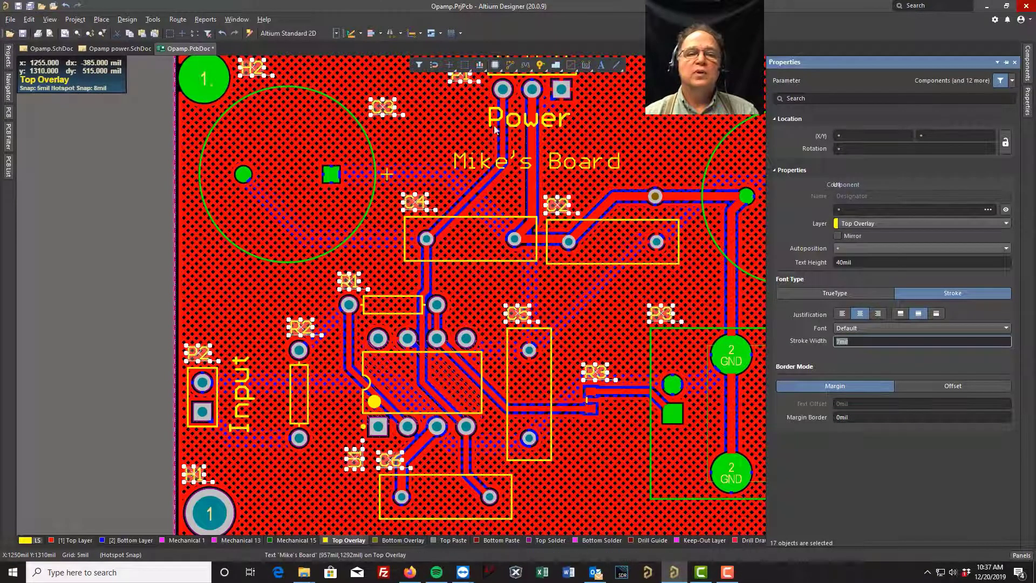
right_click(628, 116)
click(659, 135)
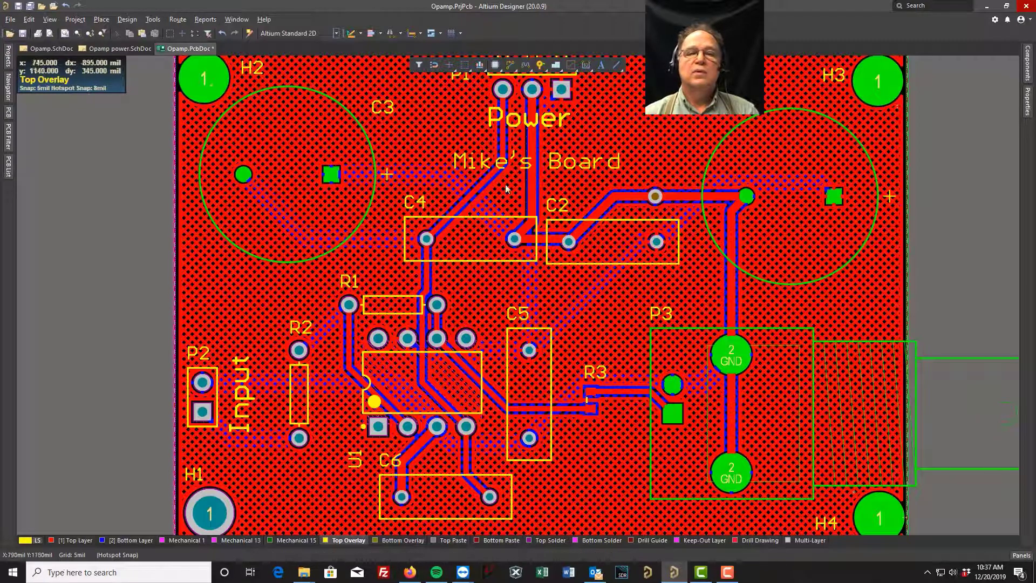
Step: Select all component comment texts on the board with Find Similar Objects from P2's "Input" comment, setting String Type to Same
click(249, 387)
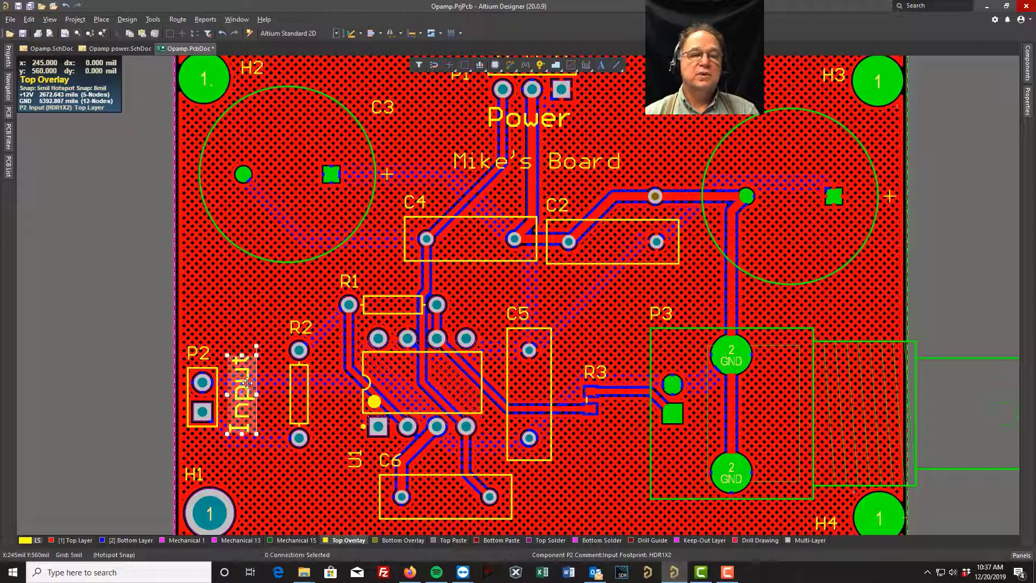
right_click(248, 387)
click(296, 141)
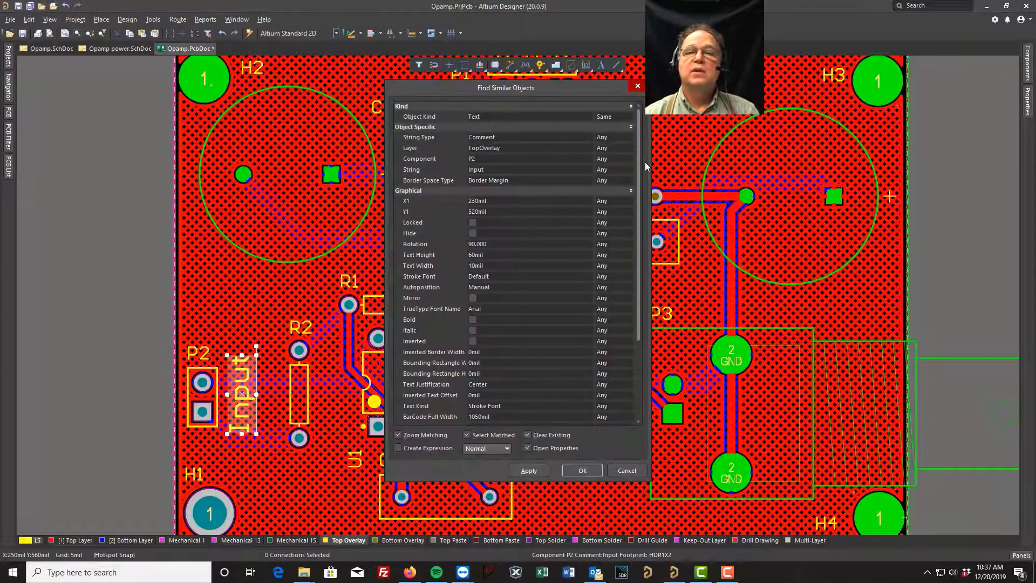
click(610, 137)
click(628, 138)
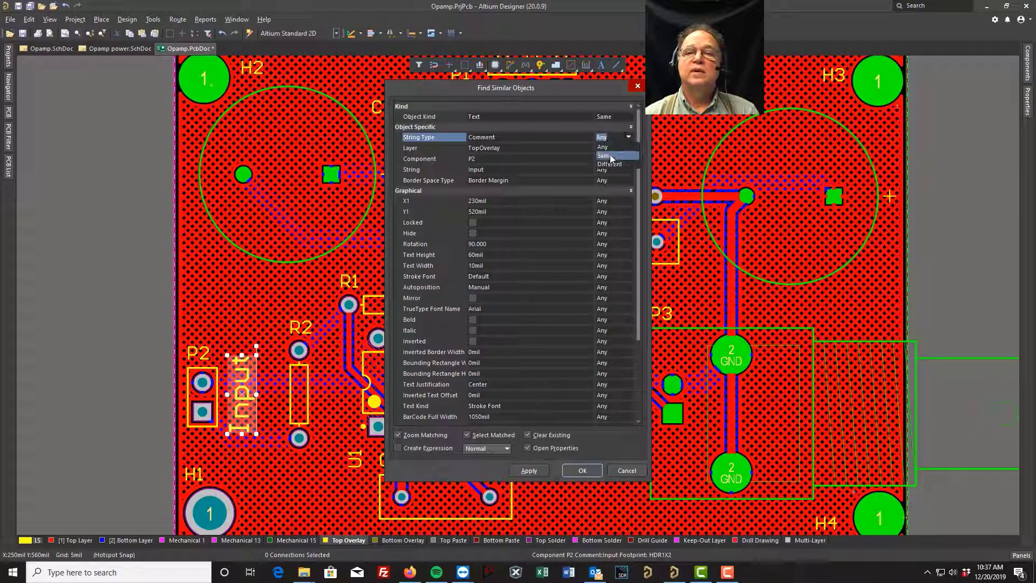
click(610, 157)
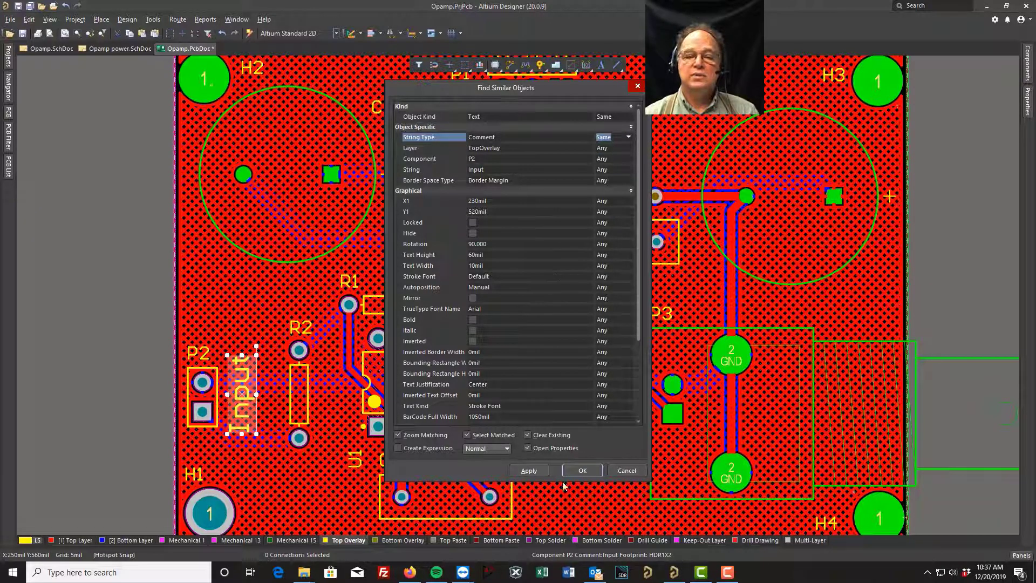
click(529, 470)
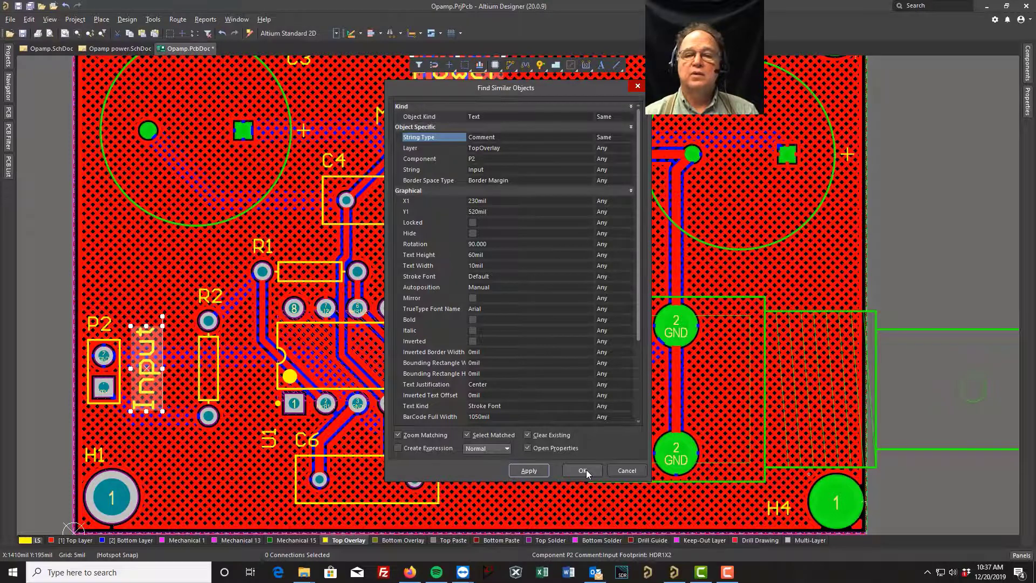
click(584, 470)
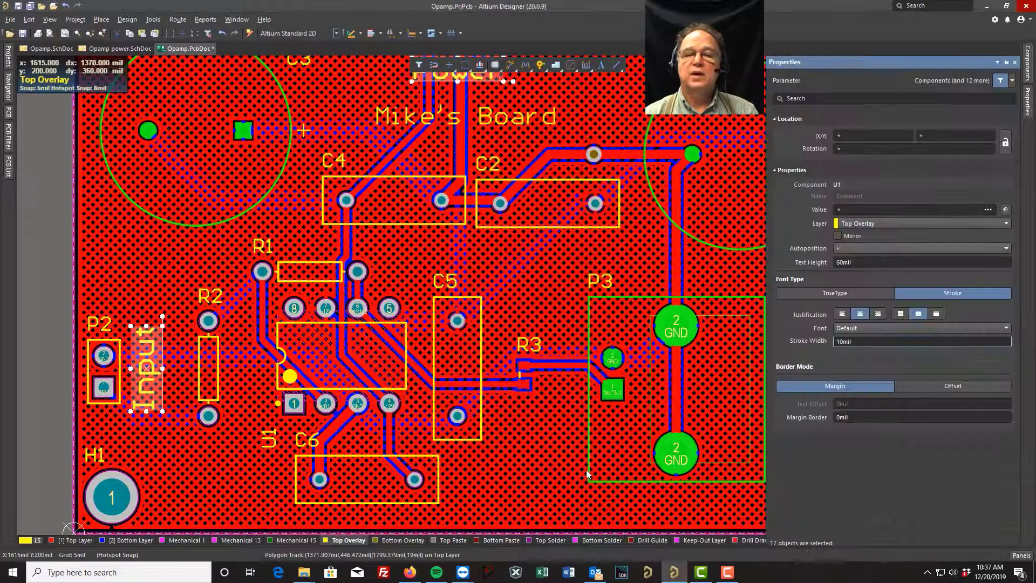
Step: Set the selected component comments' text height to 40 mil and stroke width to 7 mil
click(869, 263)
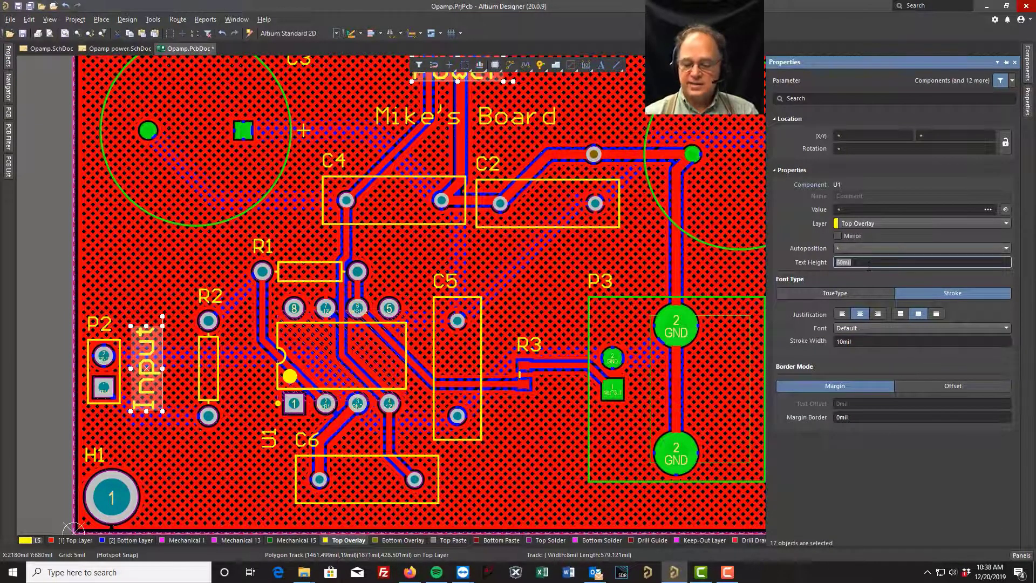
text(40)
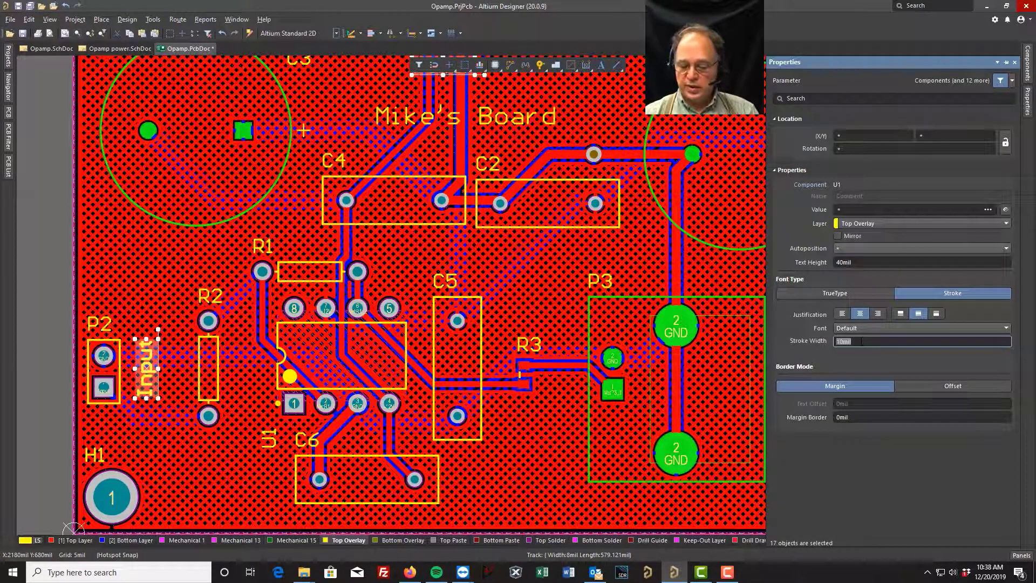
text(7)
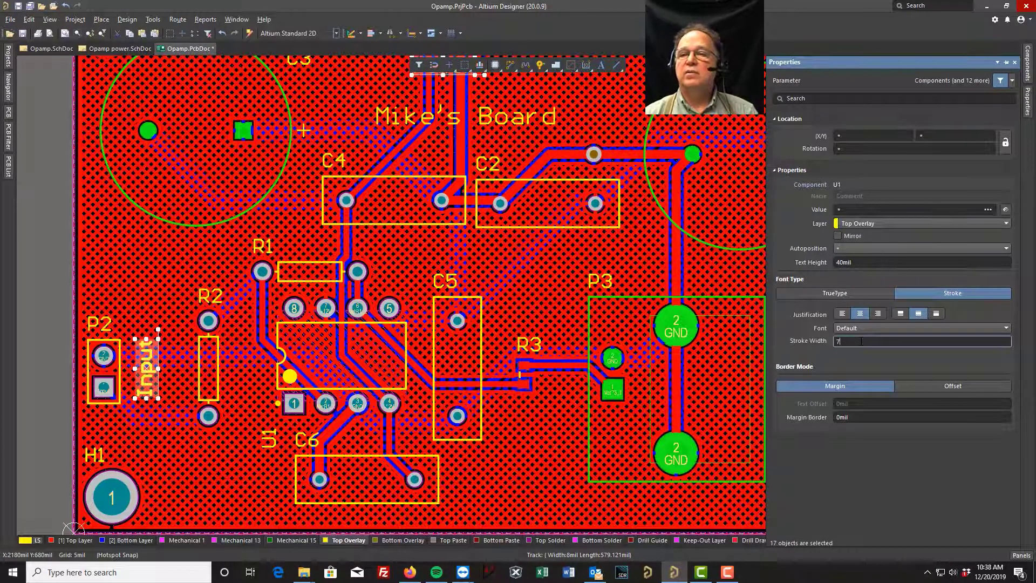
Step: Set the selected component comments' text height to 75 mil and stroke width to 10 mil, and deselect them
click(873, 263)
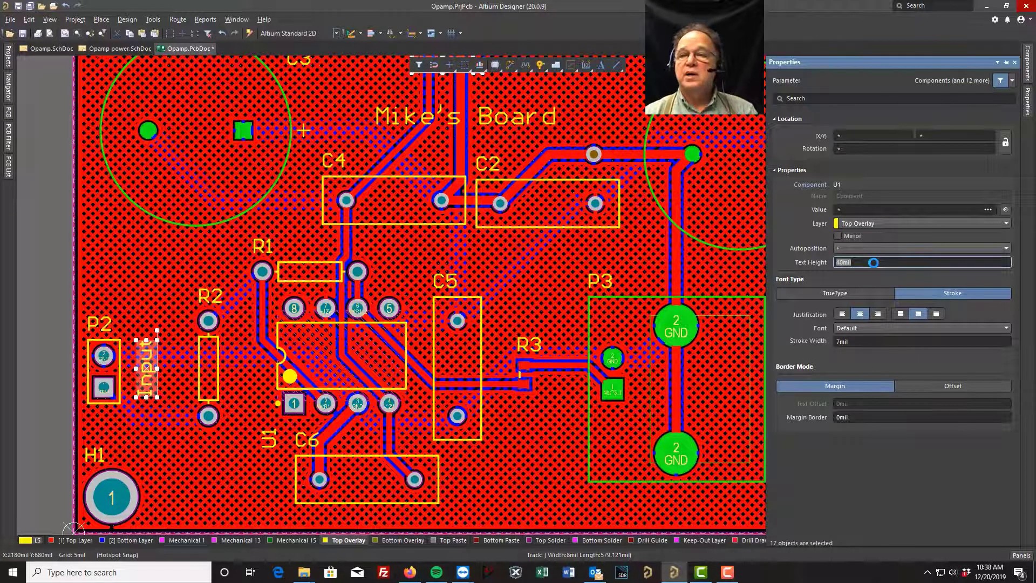
click(871, 263)
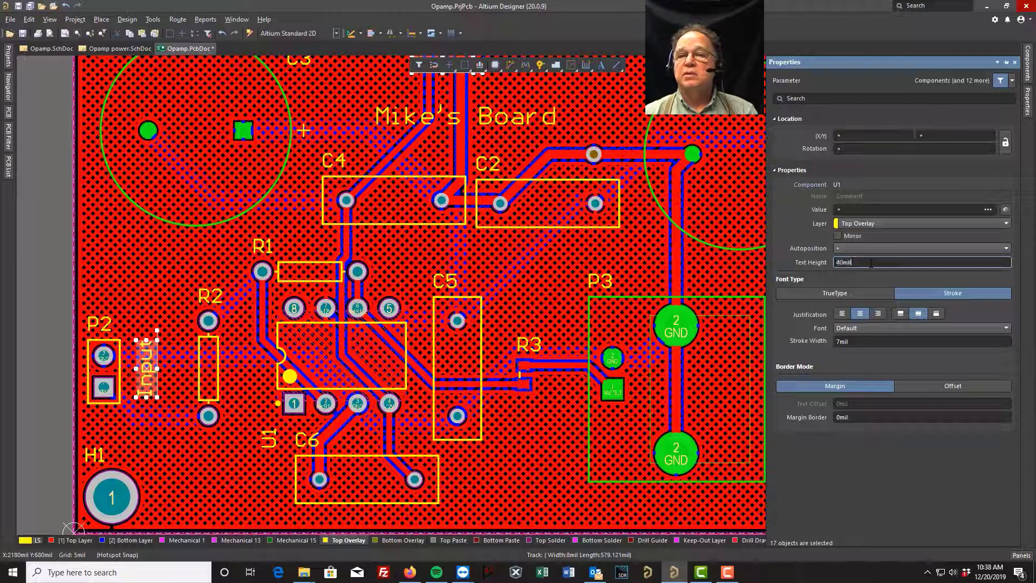
click(864, 263)
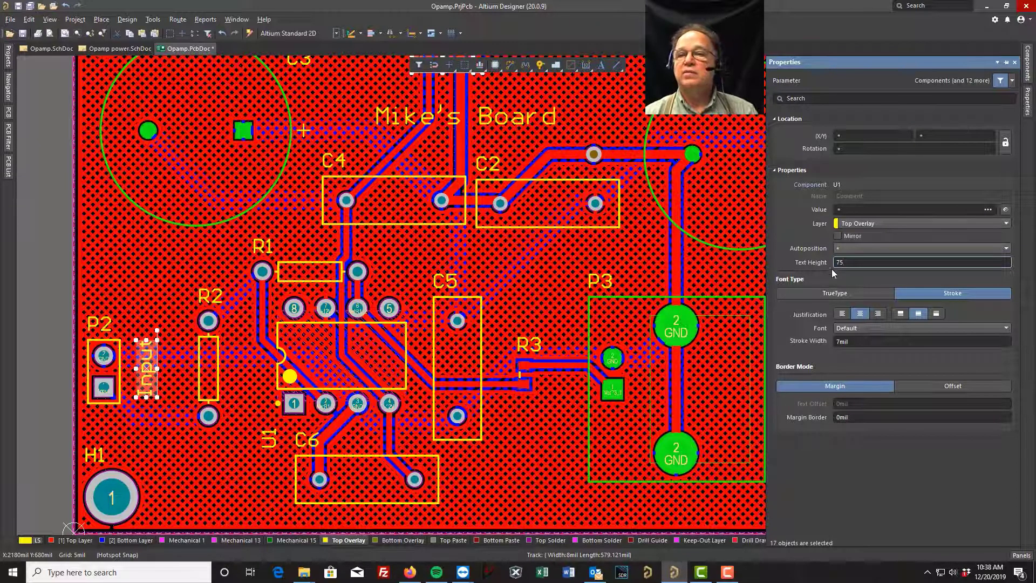
click(854, 341)
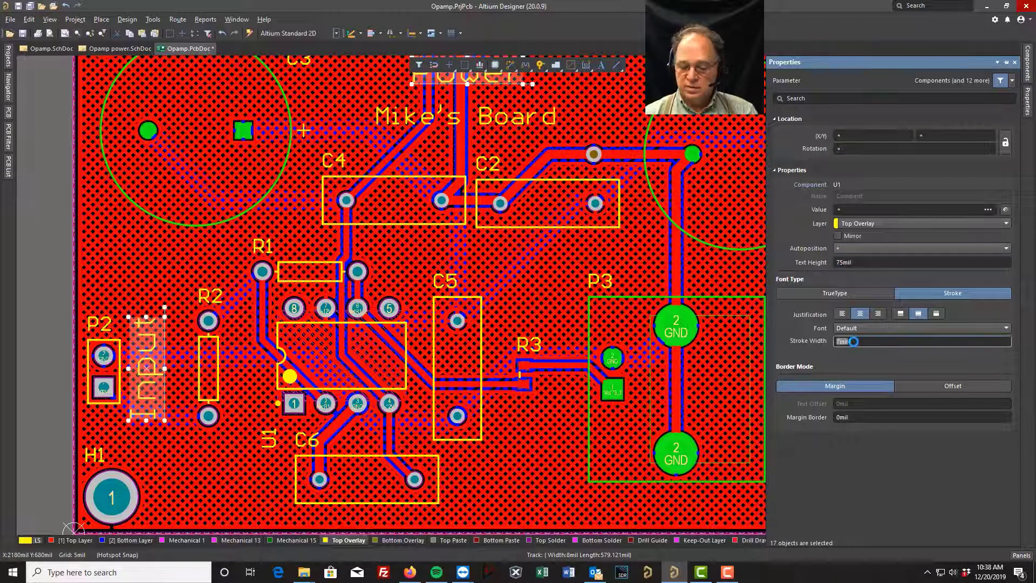
text(10)
key(Return)
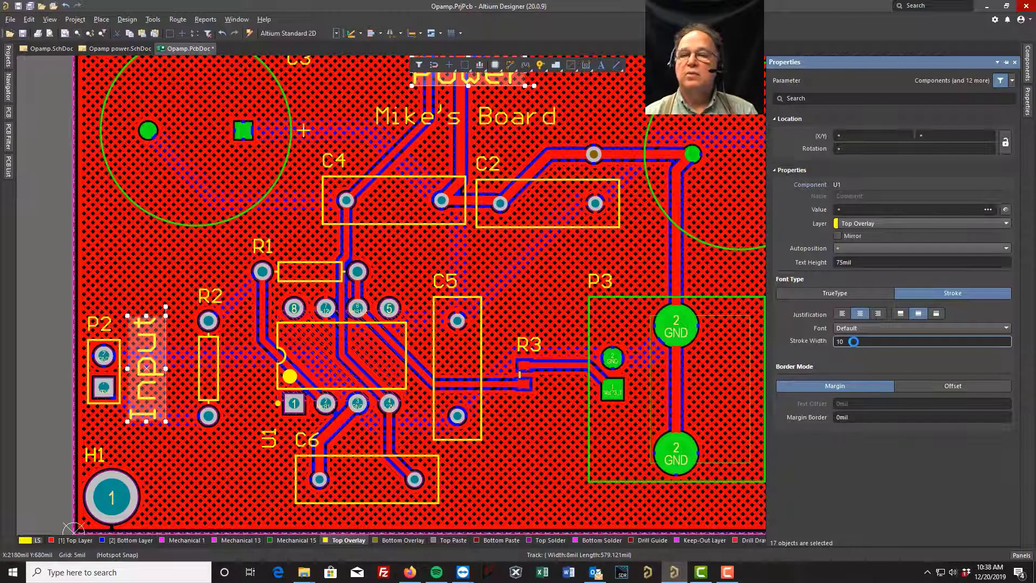
click(550, 279)
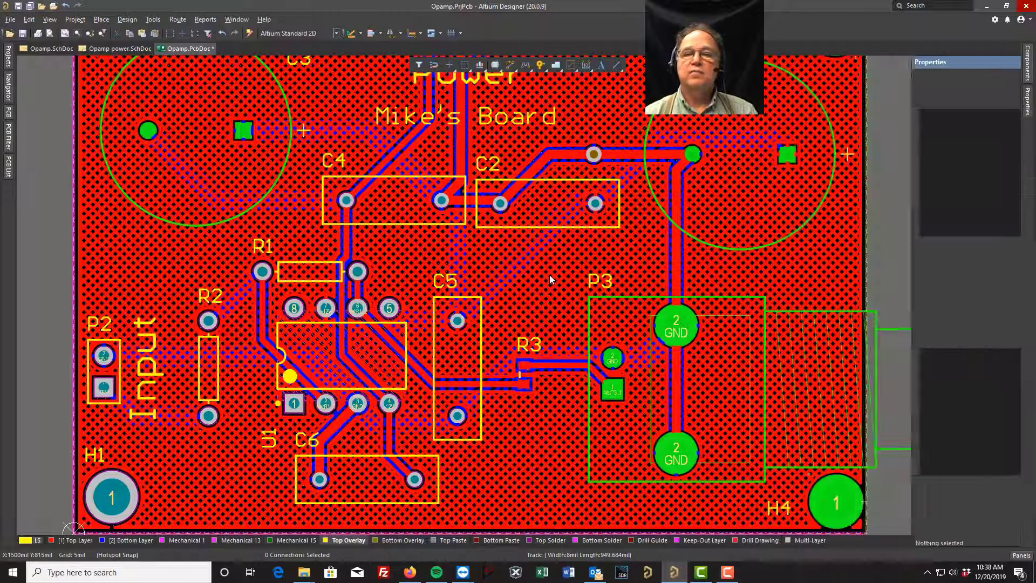
scroll(550, 278, up, 1)
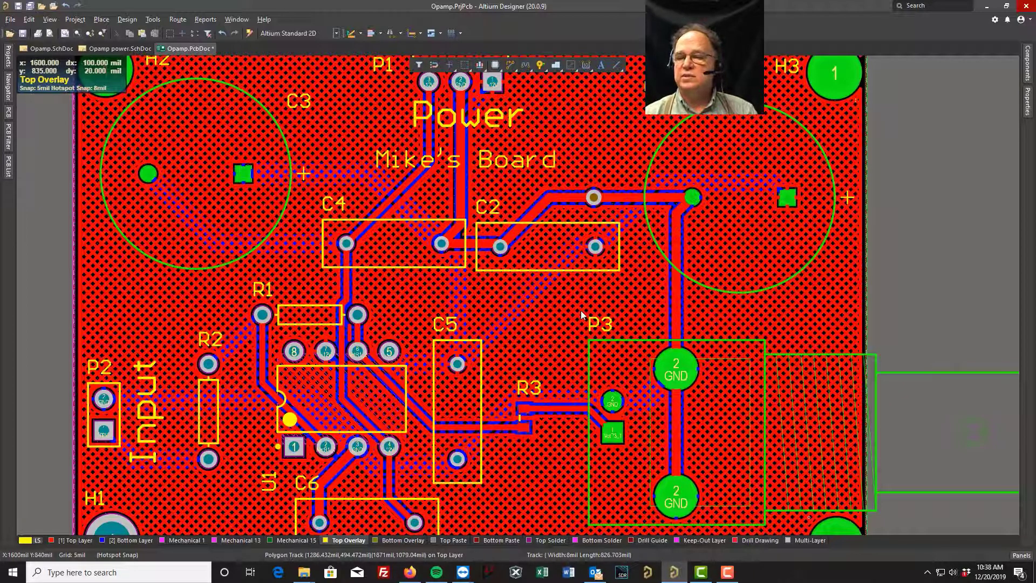
Step: Select all component comments on the board by applying the PCB Filter query IsComment to all objects, with matching set to Select and Zoom
click(1021, 555)
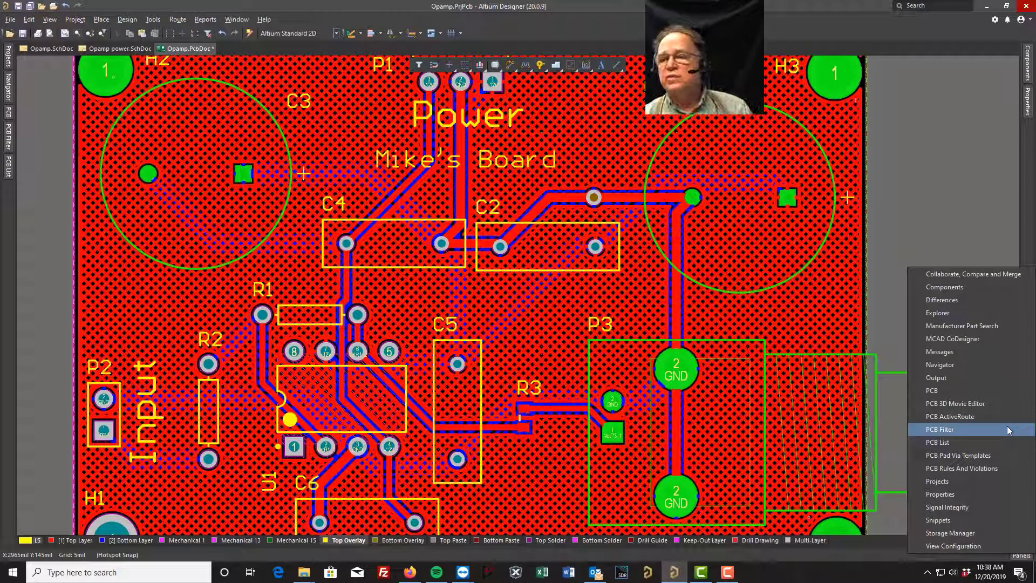
click(942, 430)
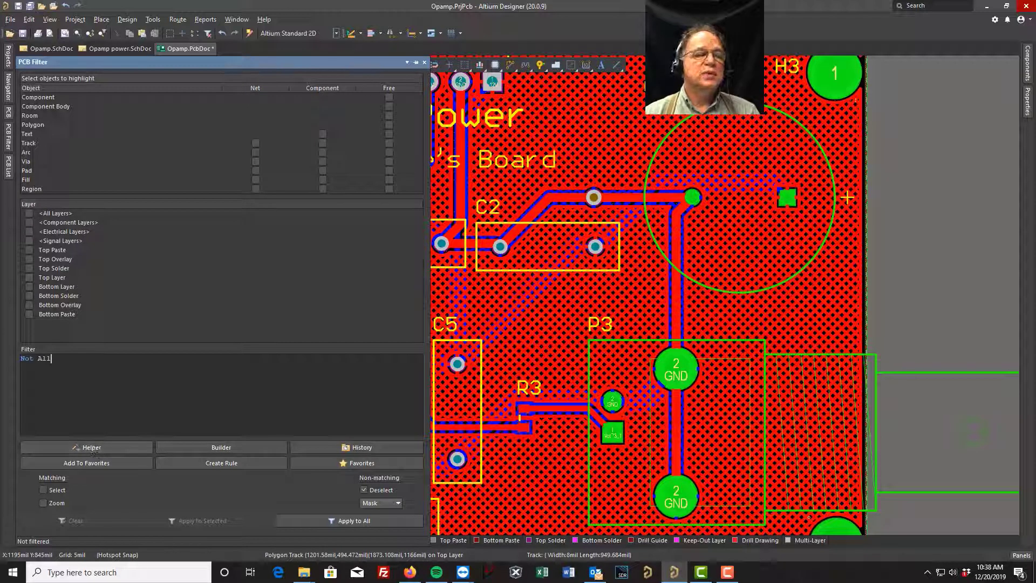
key(ctrl+a)
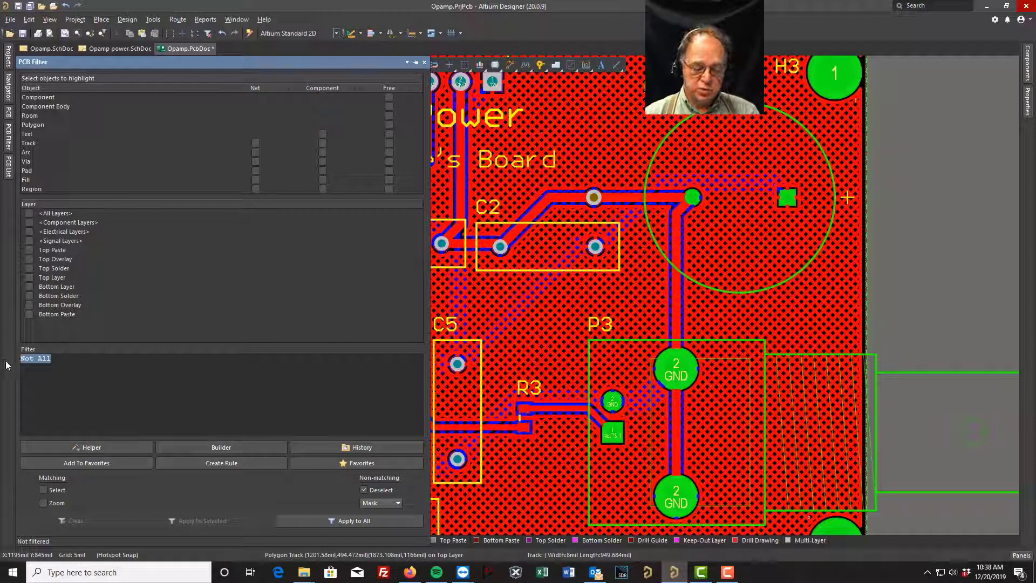
text(i)
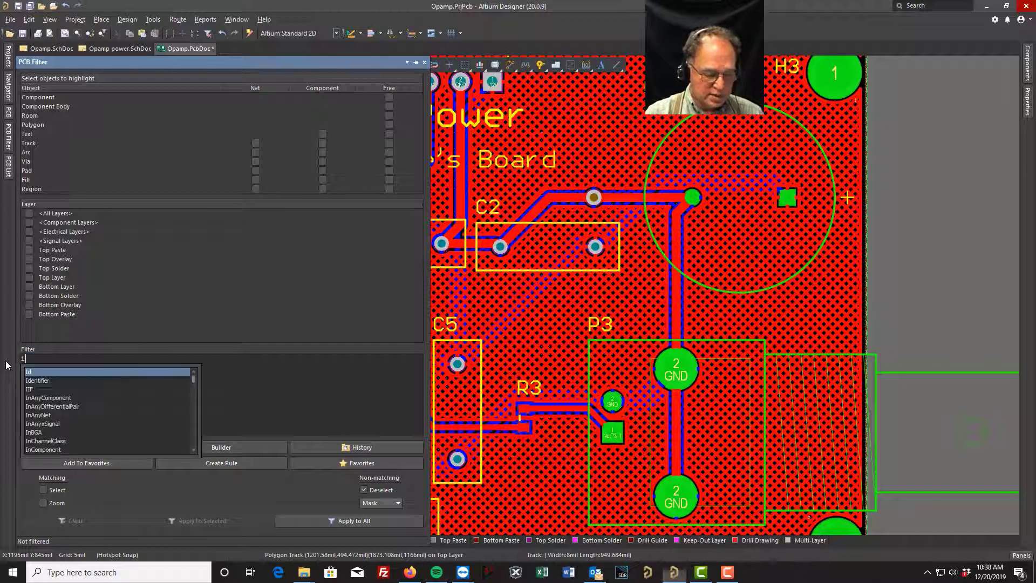
text(scomment)
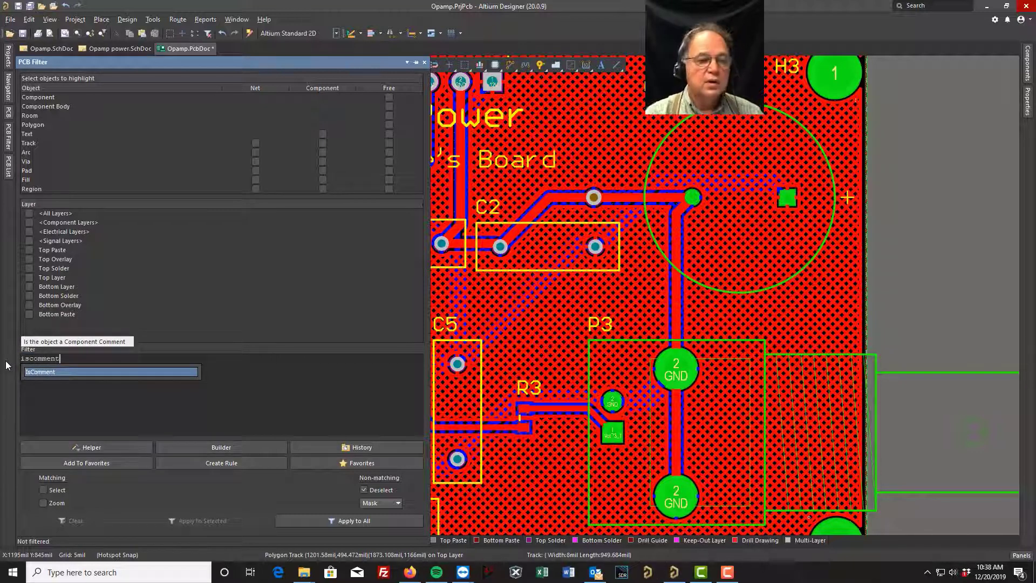
click(47, 375)
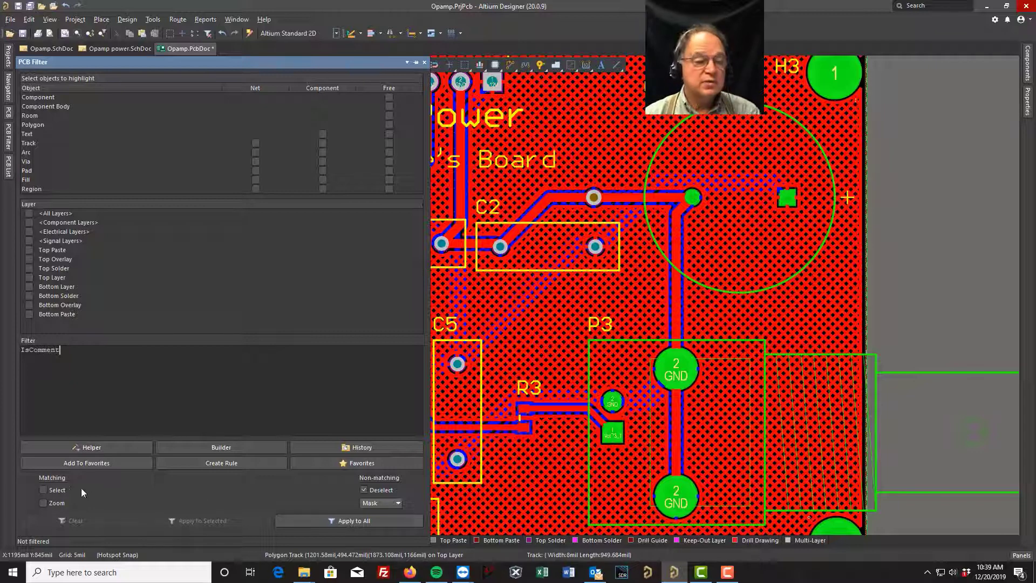
click(43, 489)
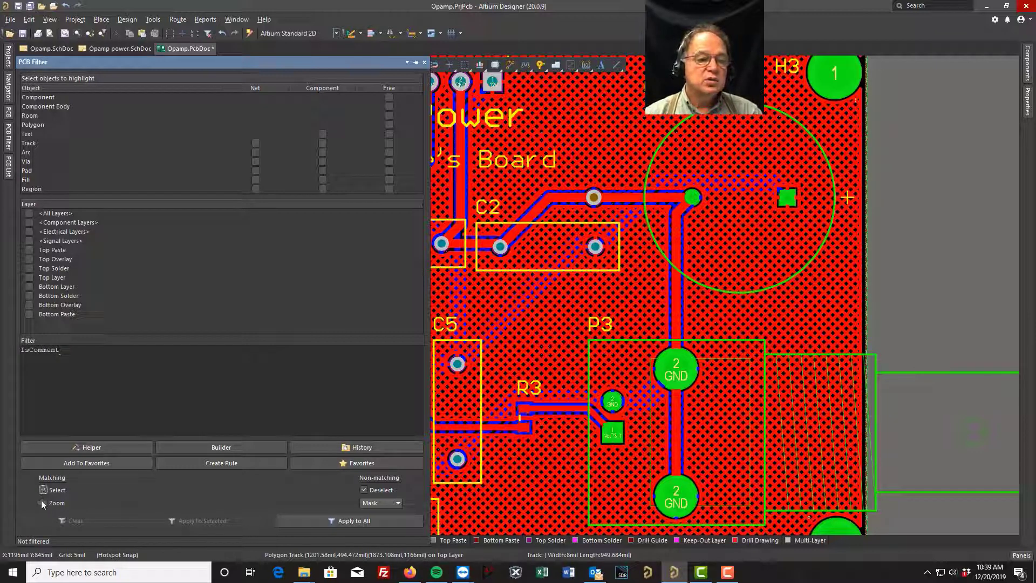
click(354, 522)
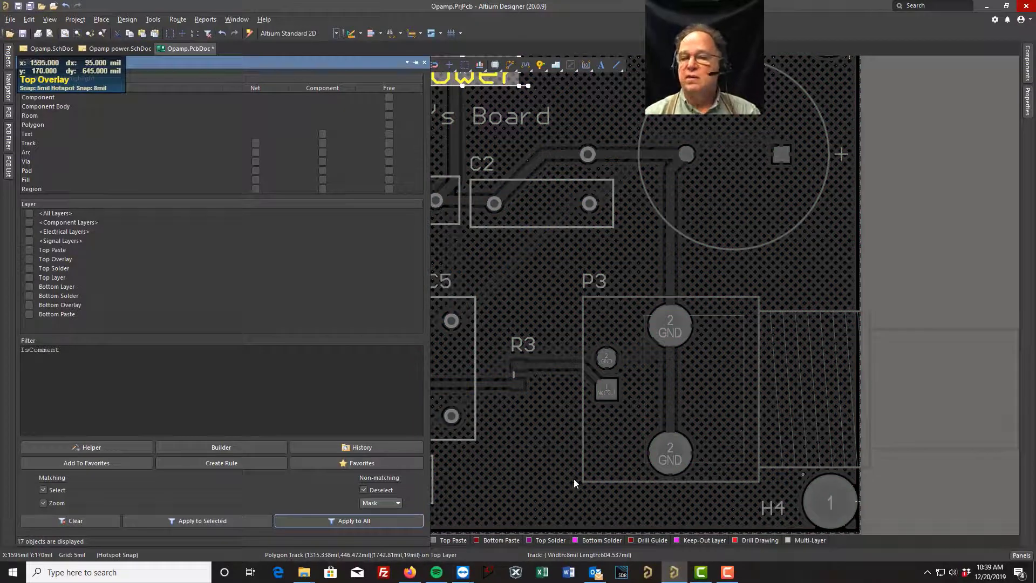
click(549, 447)
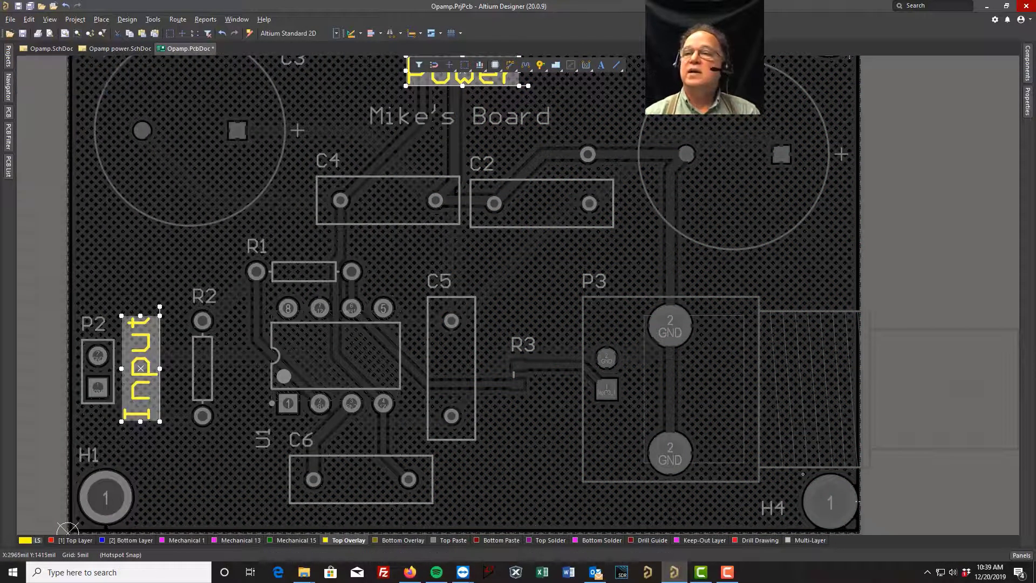
Step: Show the properties of the filtered comments, deselect them and clear the filter
click(1027, 100)
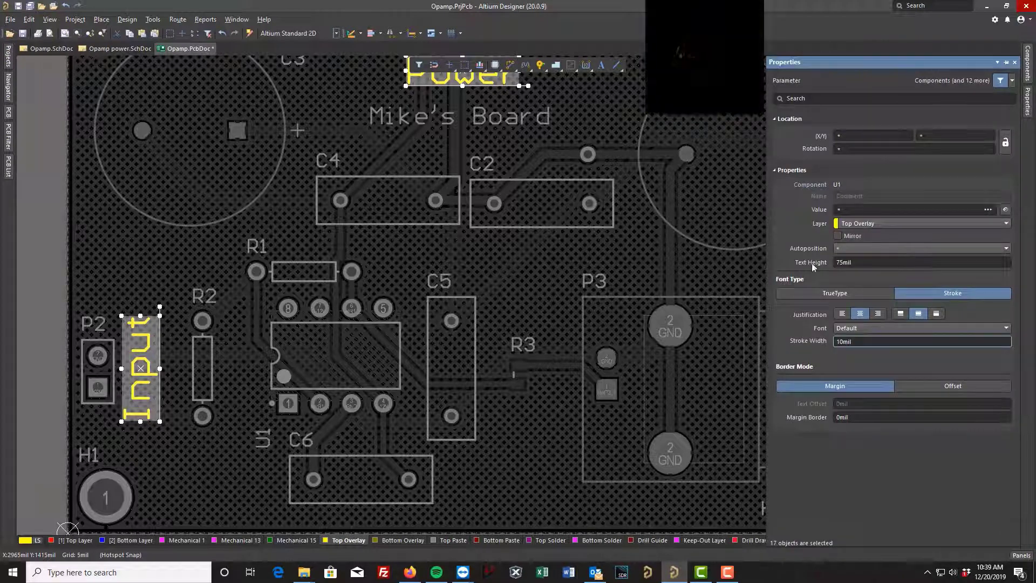
click(507, 271)
right_click(509, 271)
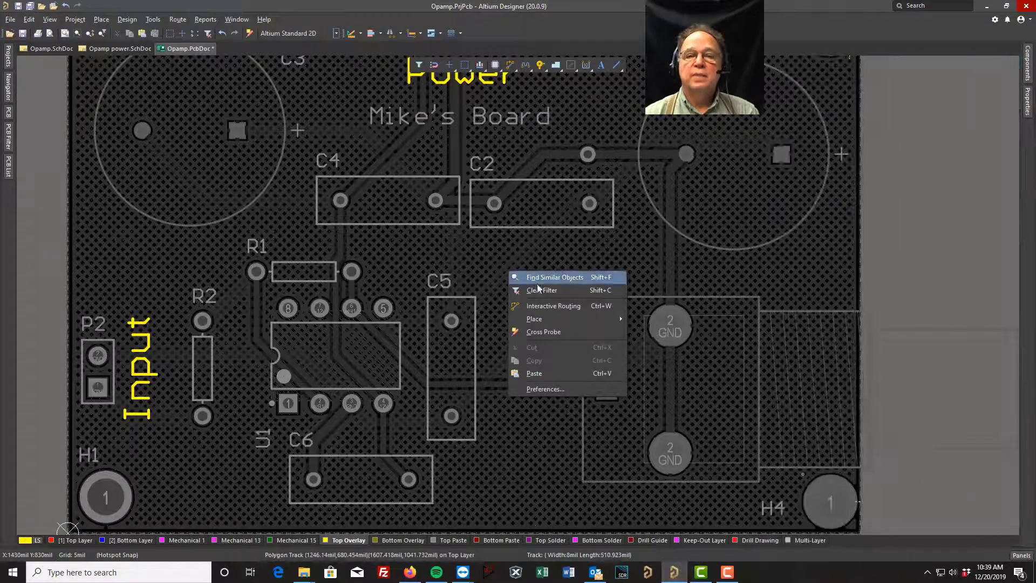
click(538, 290)
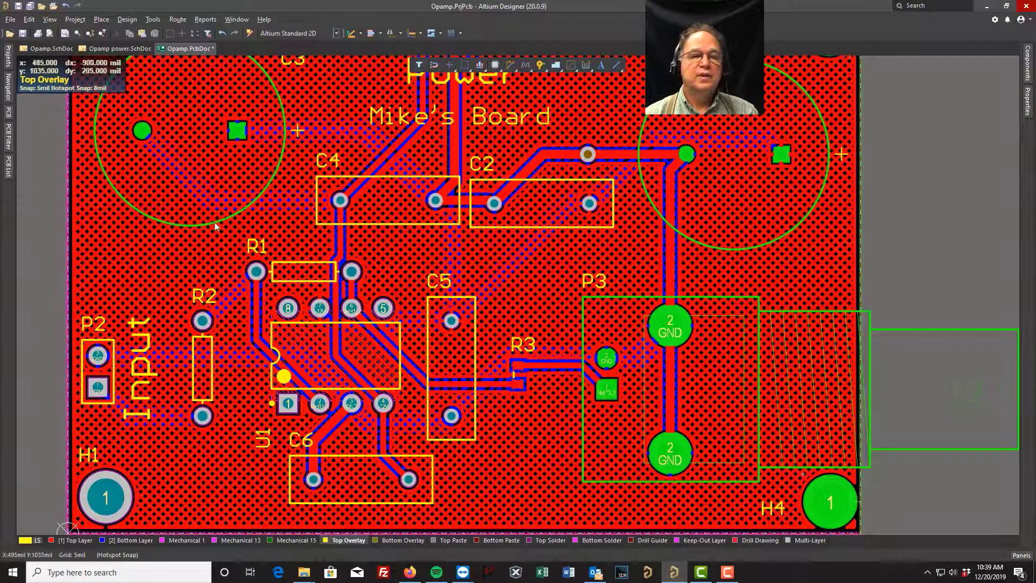
click(132, 266)
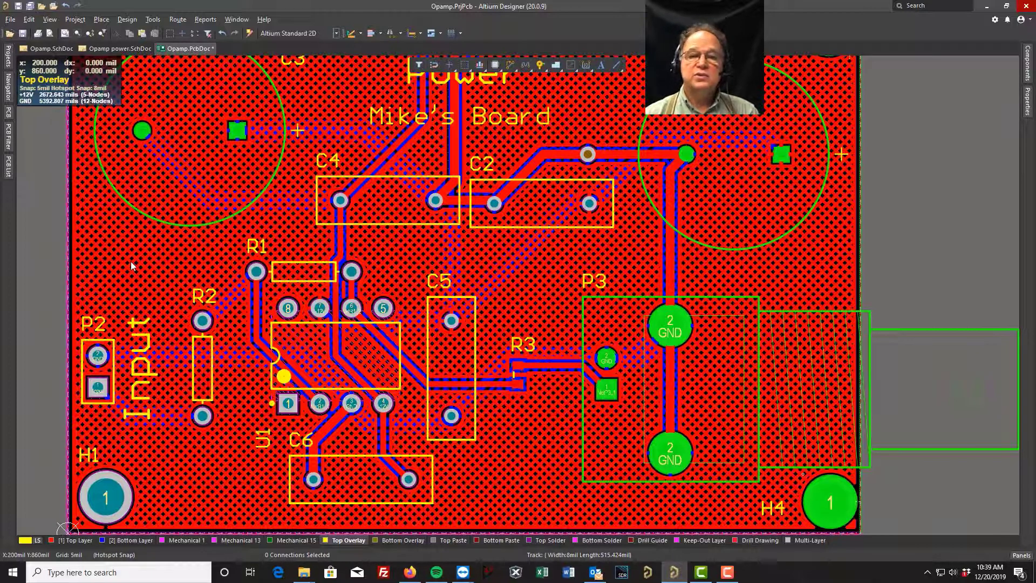